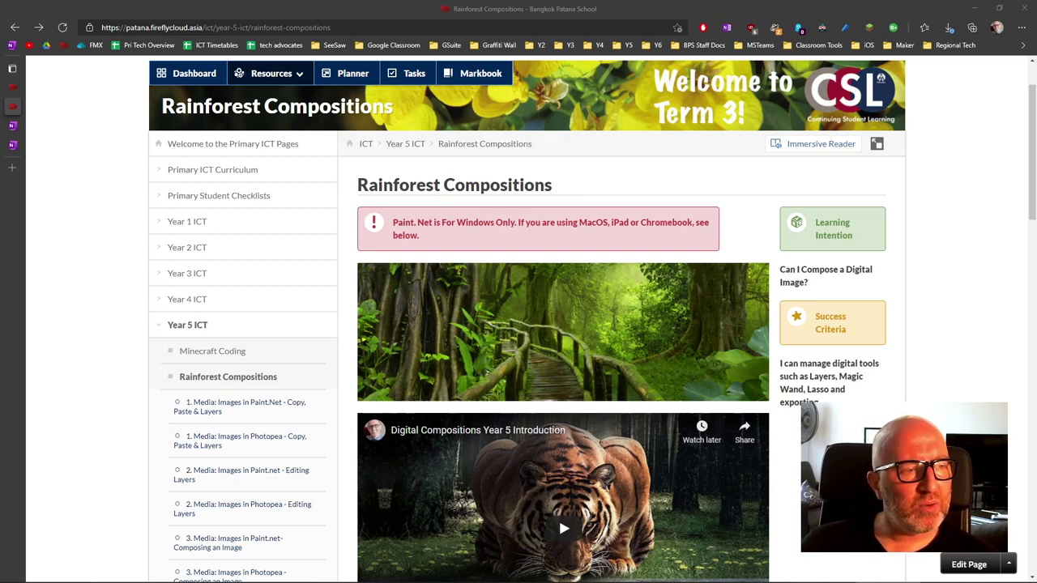
Review the Paint.Net lessons on the Rainforest Compositions page, and view the Rainforest Digital Collage in OneNote up close and as a whole
{"action": "scroll", "coordinate": [361, 324], "scroll_direction": "down", "scroll_amount": 6}
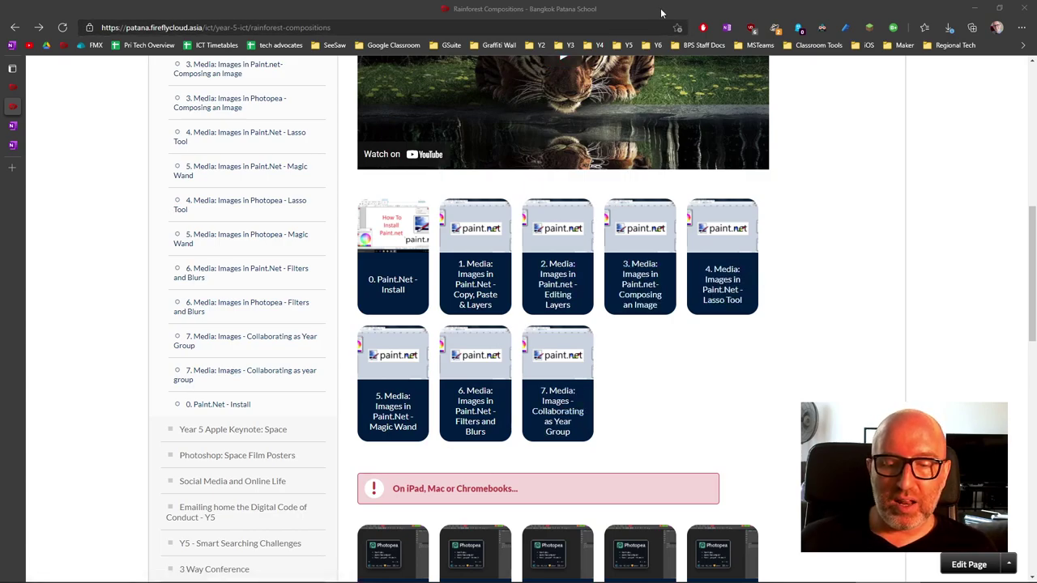
{"action": "left_click_drag", "start_coordinate": [660, 8], "coordinate": [438, 0]}
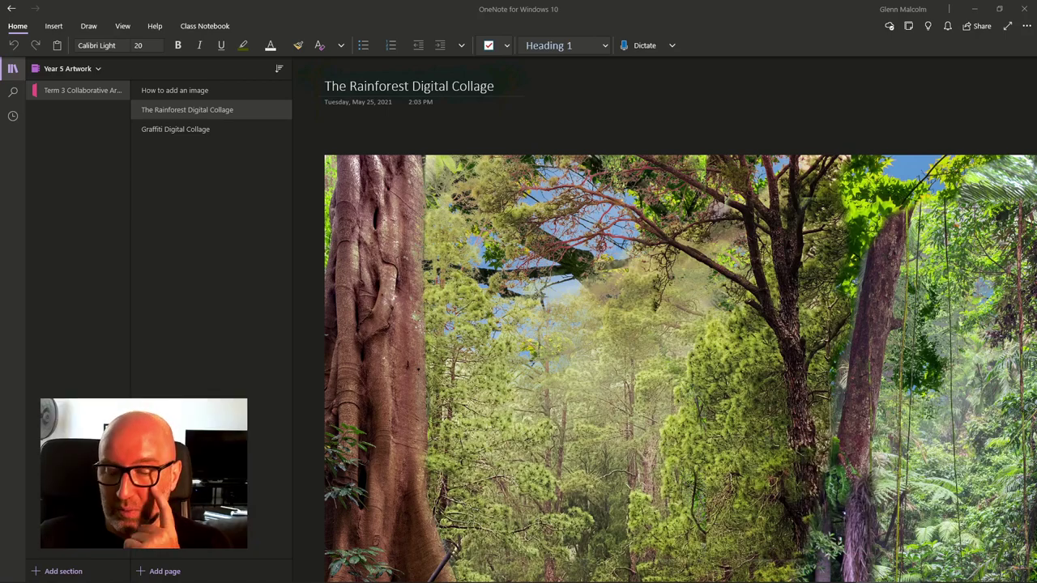
{"action": "scroll", "coordinate": [559, 281], "scroll_direction": "down", "scroll_amount": 5}
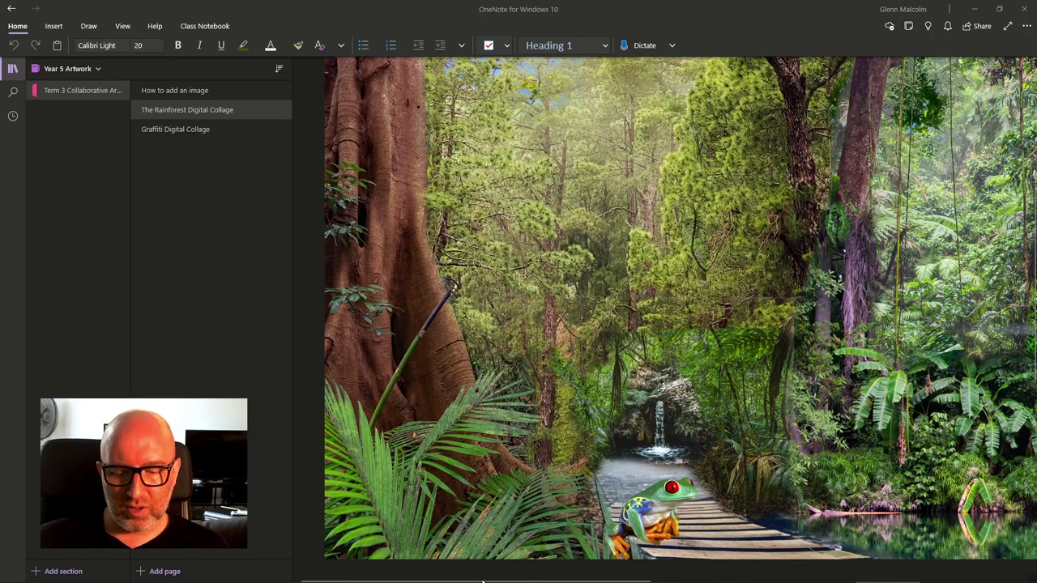
{"action": "left_click_drag", "start_coordinate": [389, 579], "coordinate": [420, 554]}
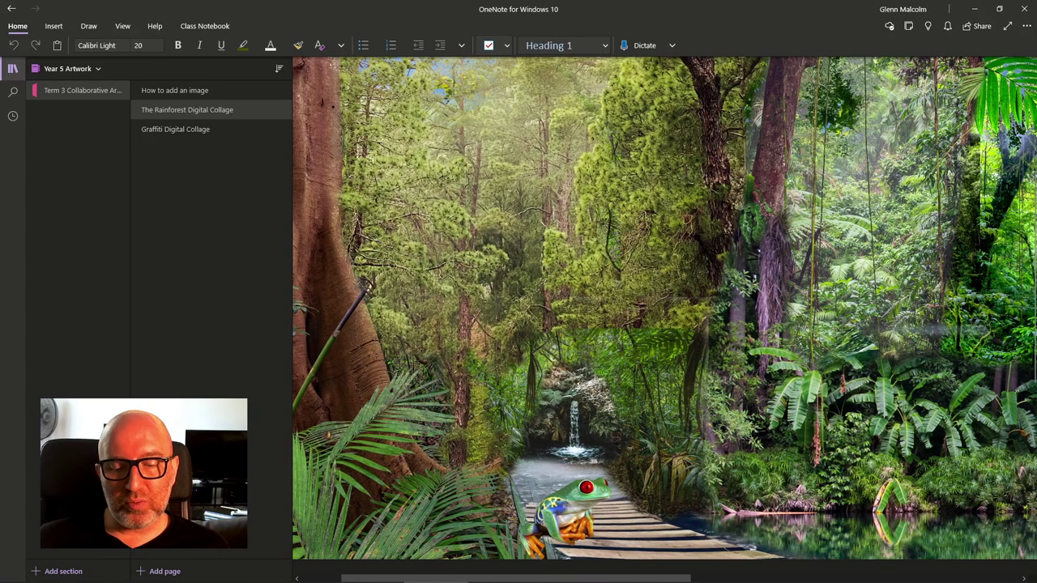
{"action": "scroll", "coordinate": [664, 319], "scroll_direction": "up", "scroll_amount": 5}
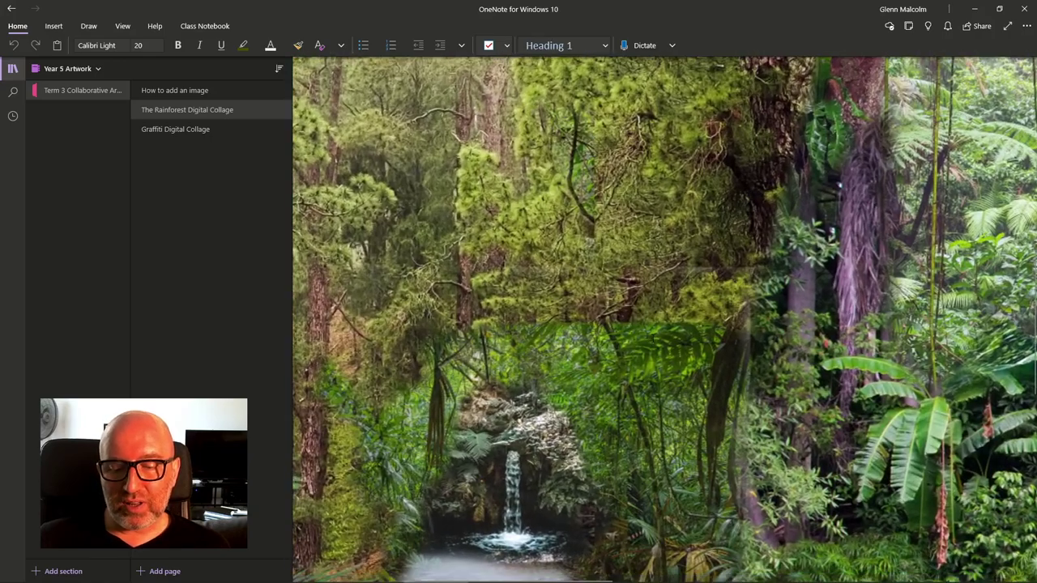
{"action": "scroll", "coordinate": [665, 319], "scroll_direction": "down", "scroll_amount": 5}
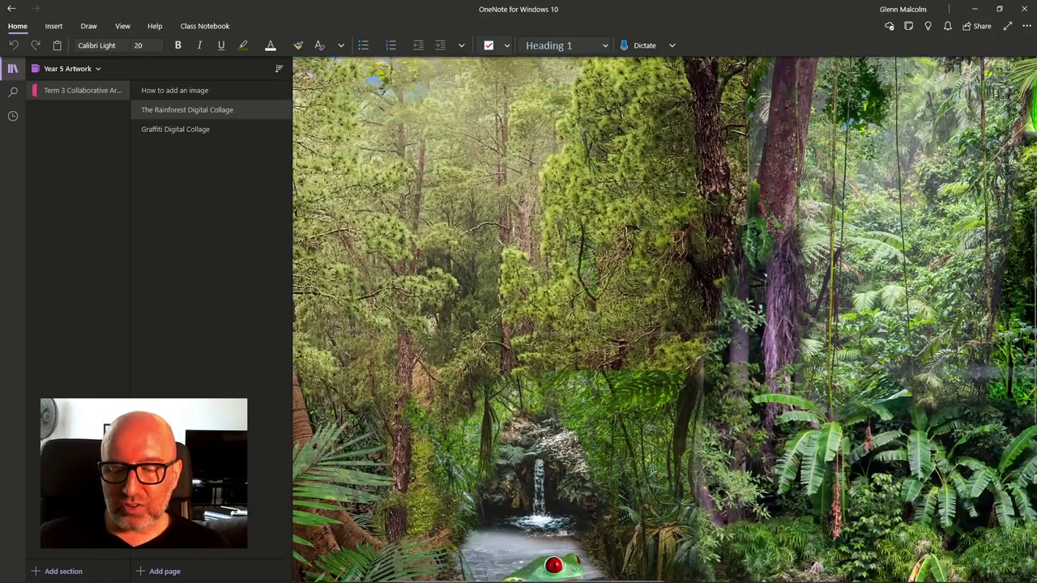
{"action": "scroll", "coordinate": [664, 319], "scroll_direction": "down", "scroll_amount": 4}
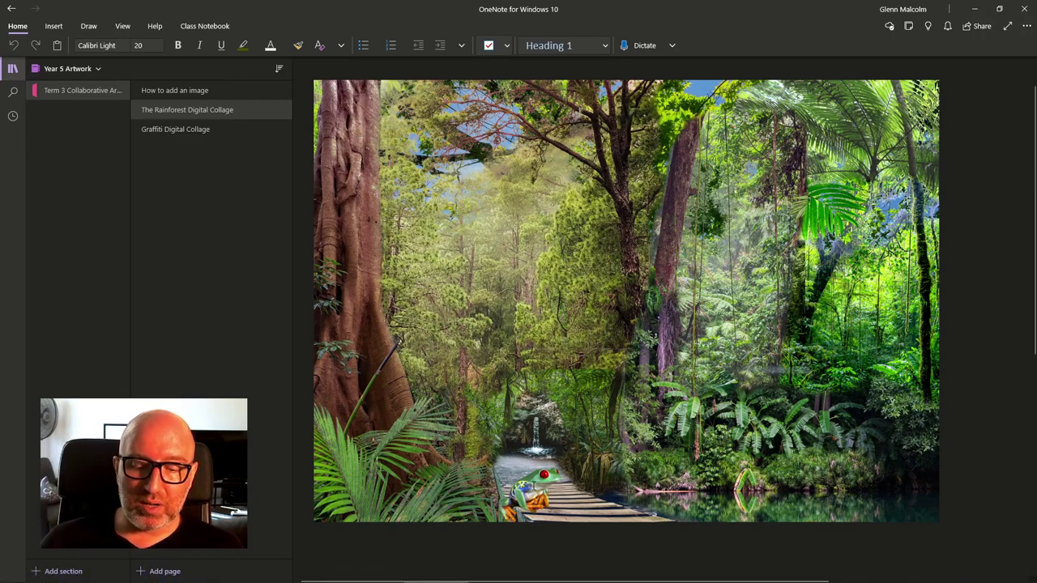
Move the frog off the wooden walkway in the rainforest collage and enlarge it to fill the middle of the scene
{"action": "left_click", "coordinate": [529, 486]}
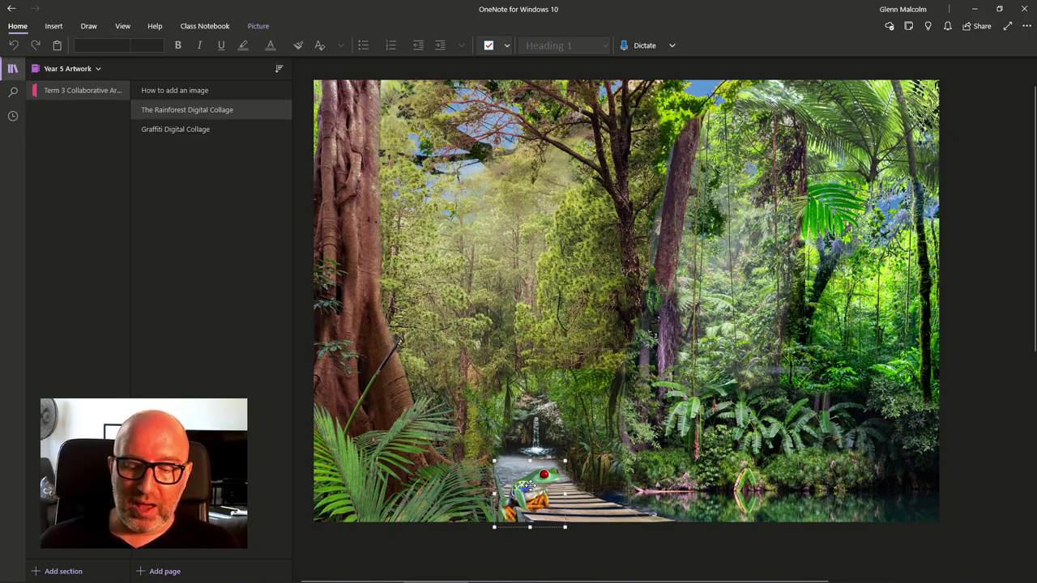
{"action": "left_click_drag", "start_coordinate": [529, 487], "coordinate": [458, 263]}
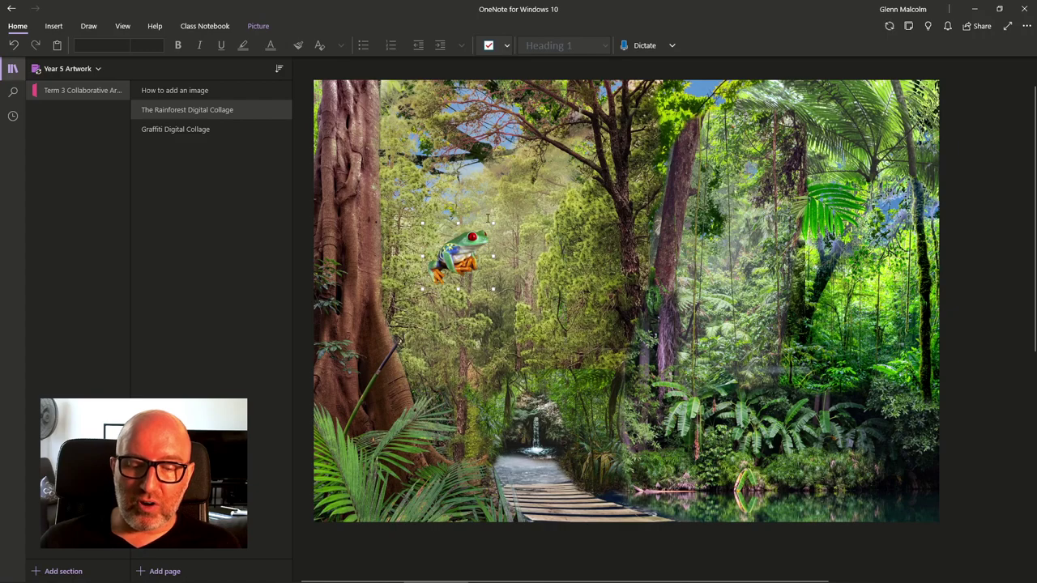
{"action": "left_click_drag", "start_coordinate": [491, 218], "coordinate": [666, 72]}
{"action": "left_click_drag", "start_coordinate": [585, 137], "coordinate": [581, 295]}
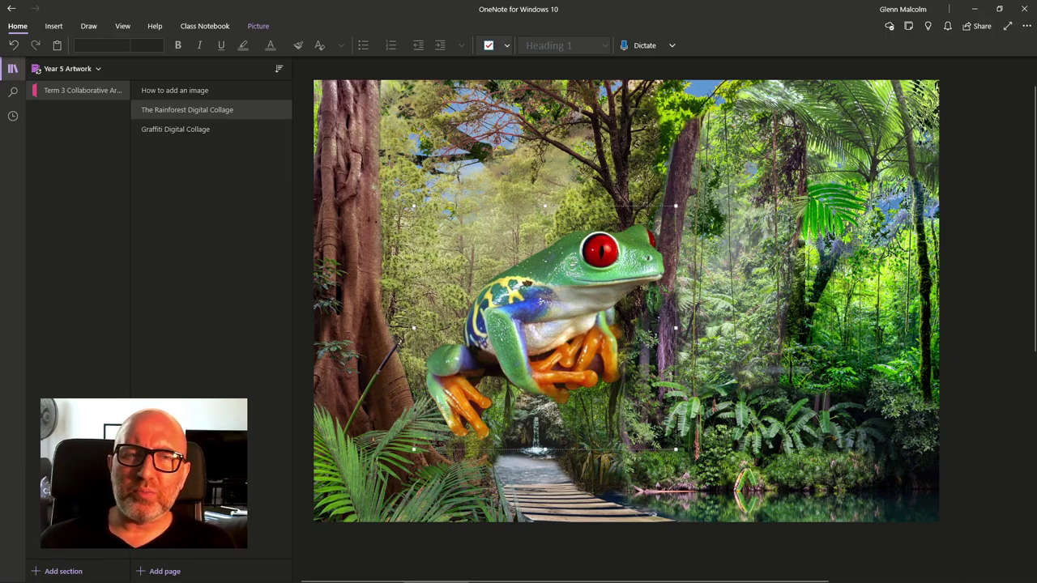
Switch to Photopea with Spidee.psd and look for the export options for the spider image
{"action": "key", "text": "alt+Tab"}
{"action": "left_click_drag", "start_coordinate": [648, 3], "coordinate": [637, 96]}
{"action": "double_click", "coordinate": [666, 98]}
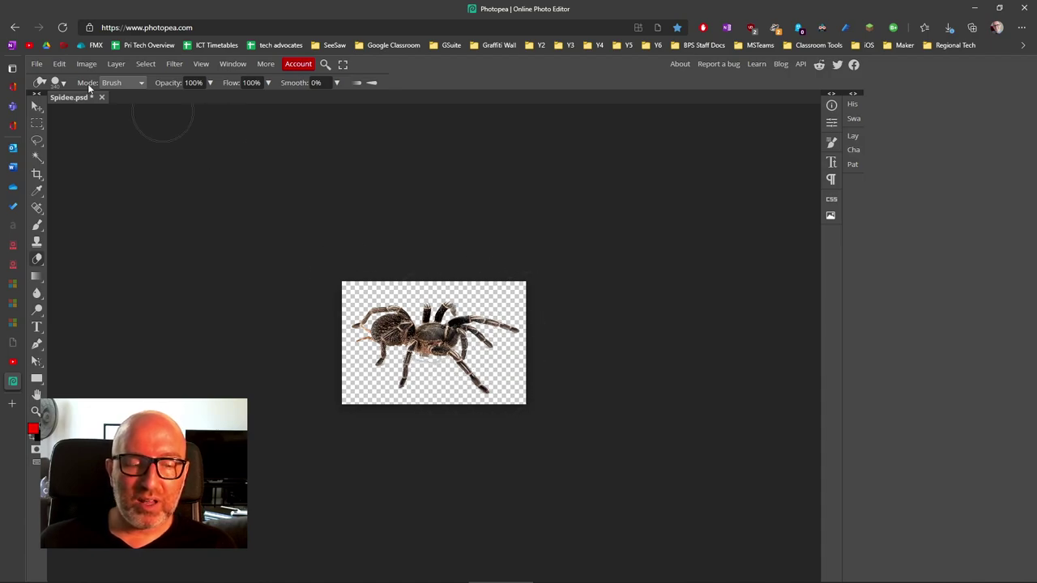
{"action": "left_click", "coordinate": [36, 65]}
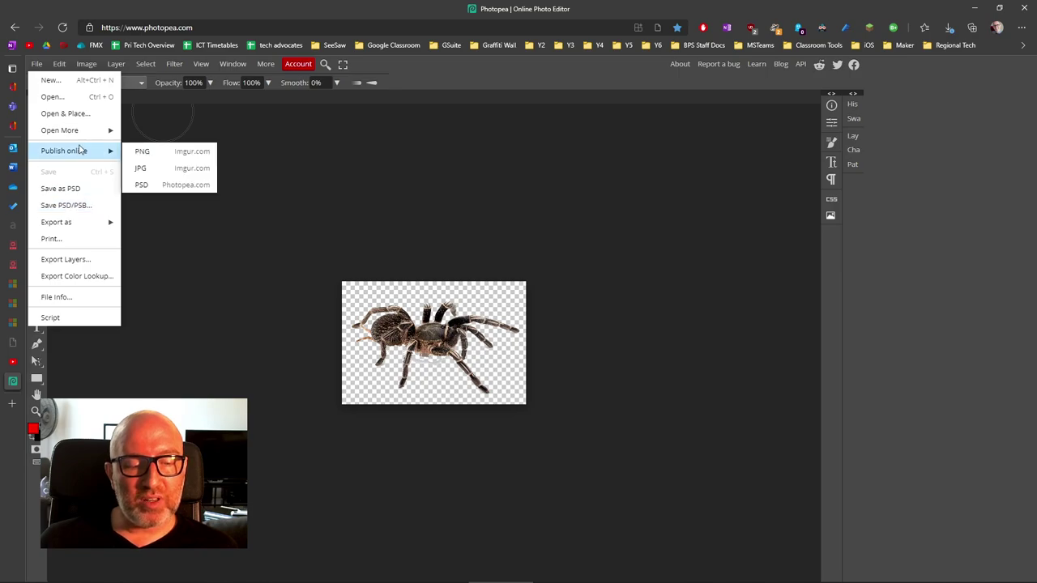
{"action": "mouse_move", "coordinate": [72, 223]}
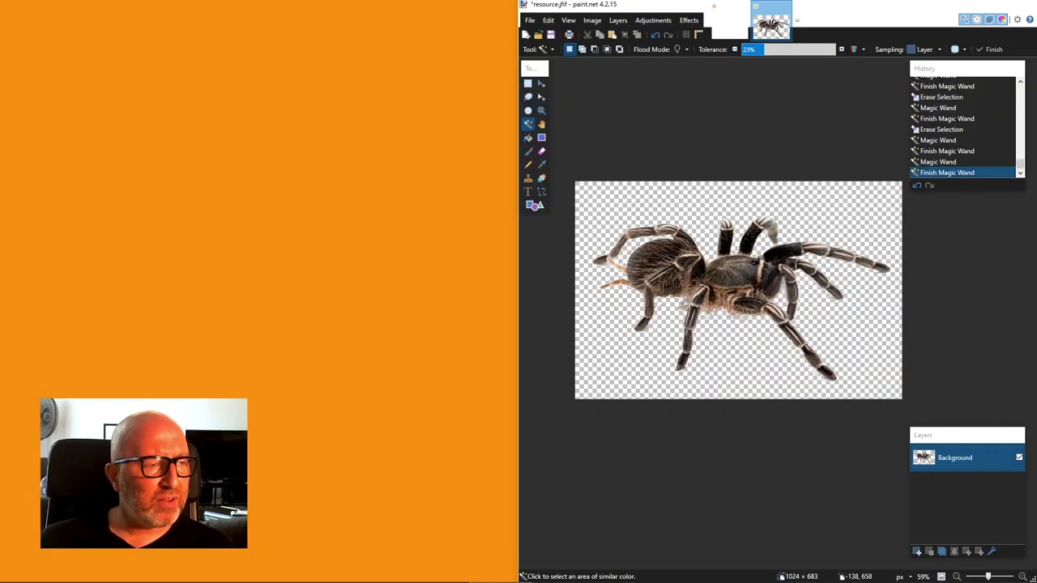
Switch to paint.net with the cut-out spider, maximize its window and reposition the floating Tools palette
{"action": "key", "text": "alt+Tab"}
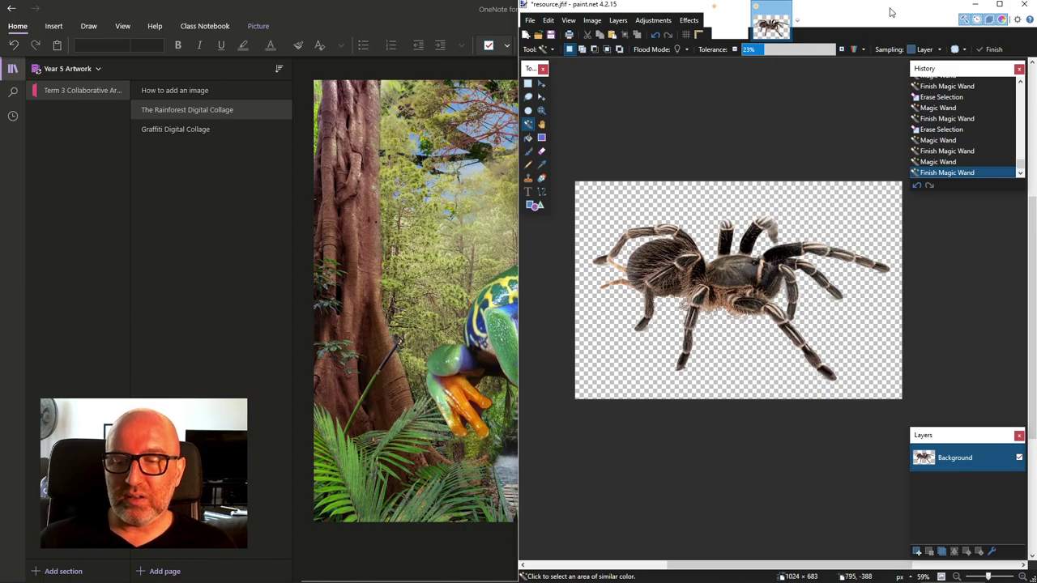
{"action": "left_click_drag", "start_coordinate": [892, 12], "coordinate": [586, 63]}
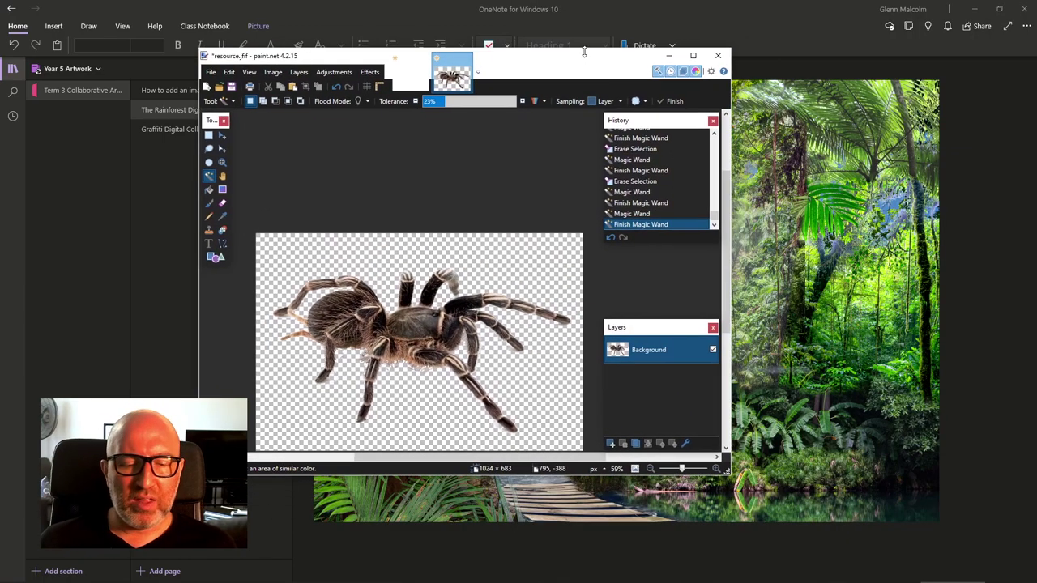
{"action": "left_click_drag", "start_coordinate": [580, 66], "coordinate": [623, 74]}
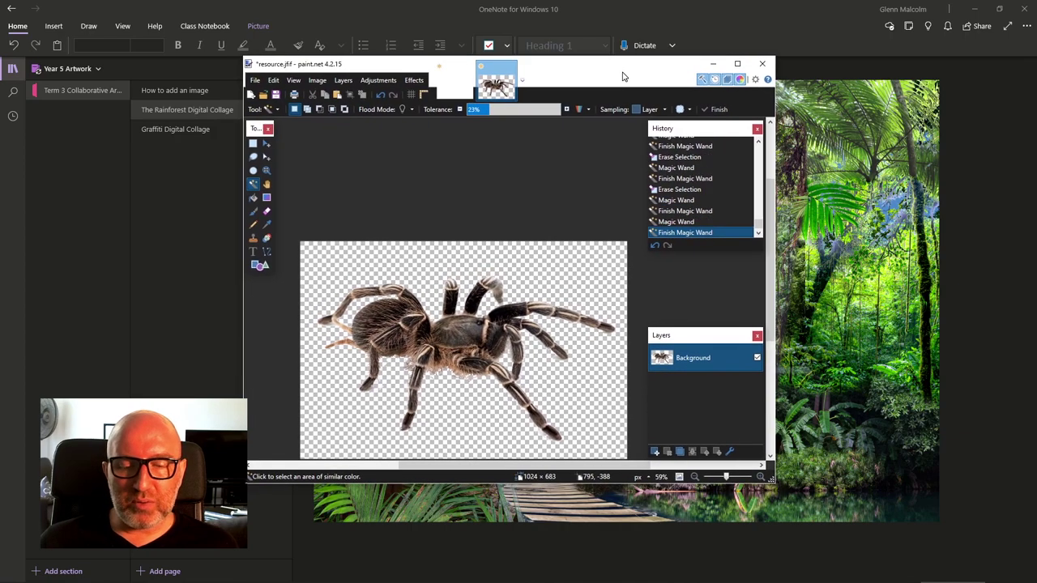
{"action": "double_click", "coordinate": [623, 76]}
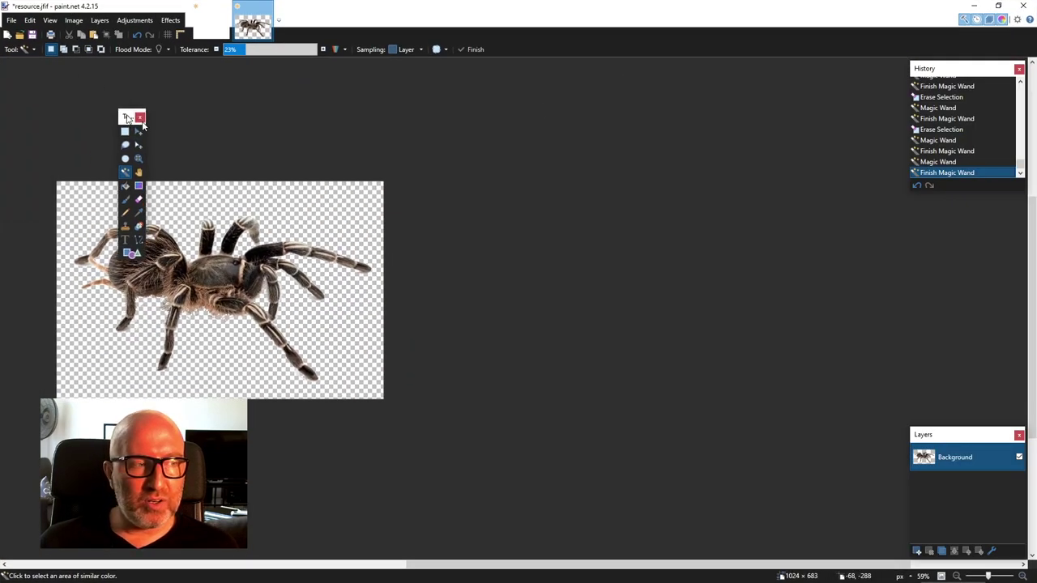
{"action": "left_click_drag", "start_coordinate": [149, 128], "coordinate": [487, 230]}
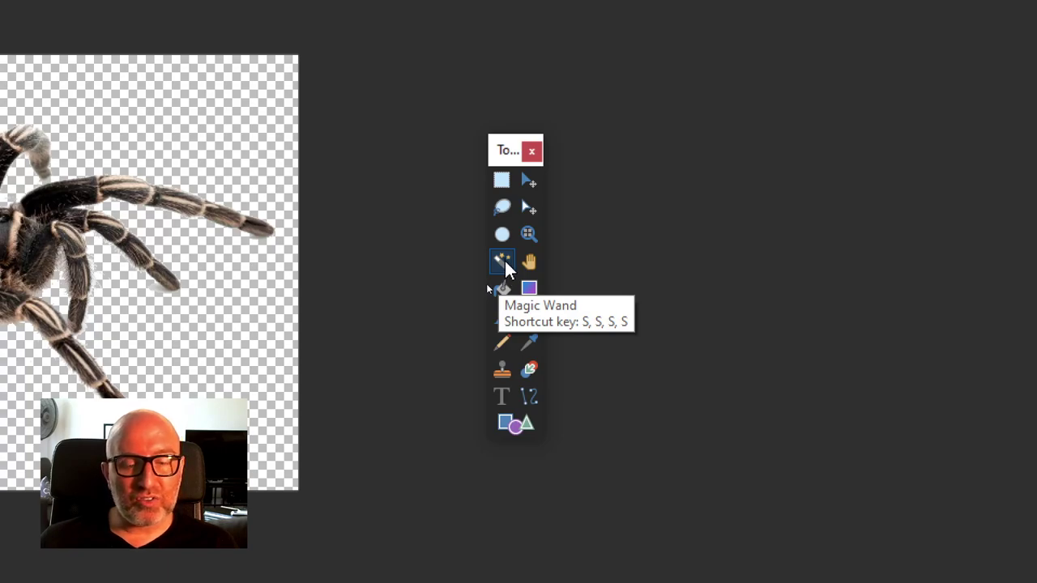
{"action": "left_click_drag", "start_coordinate": [509, 152], "coordinate": [87, 93]}
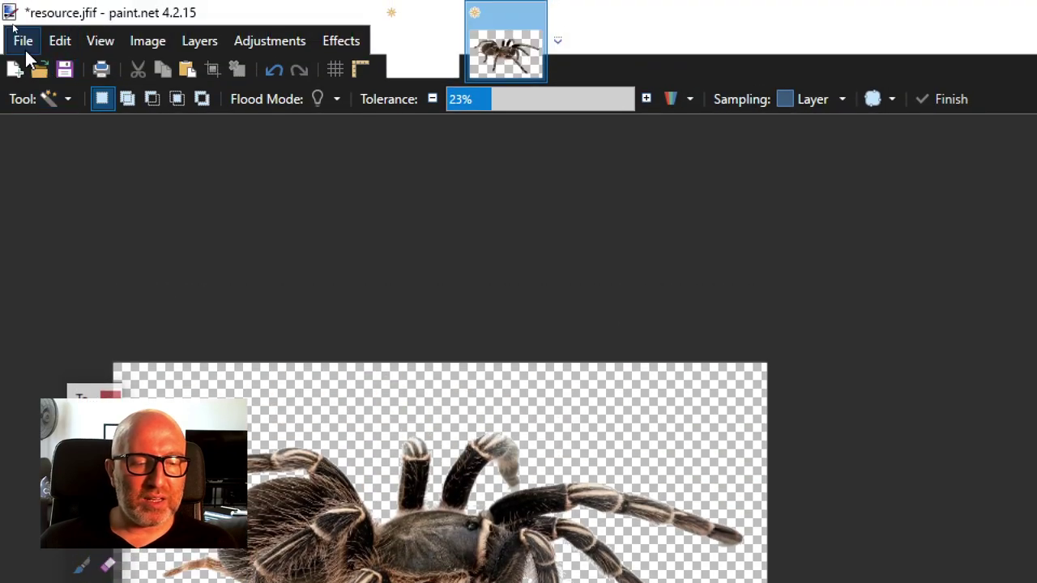
Start saving the spider image with Save As, place the dialog beside the image and show the available file types
{"action": "left_click", "coordinate": [23, 40]}
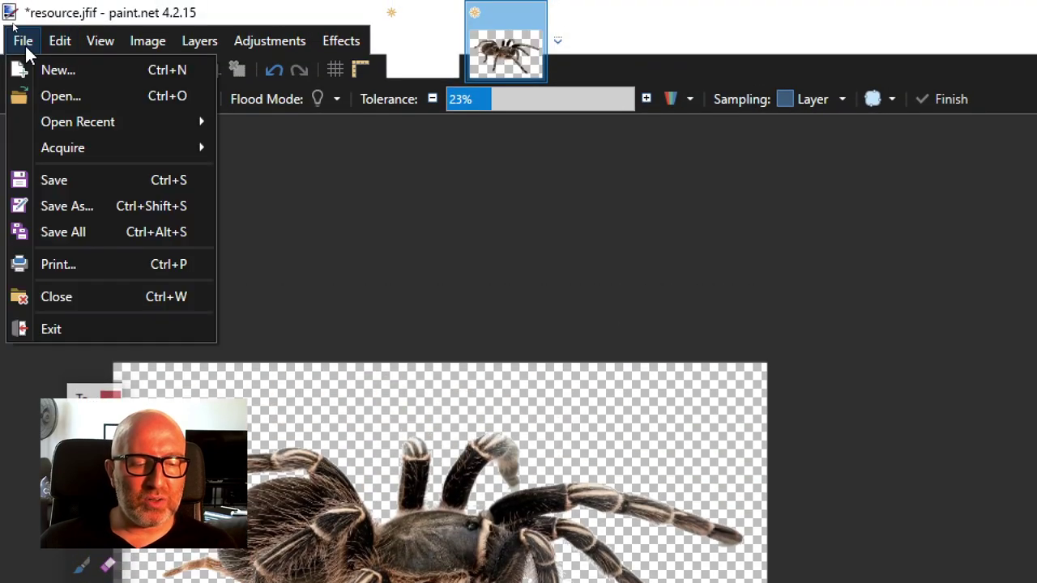
{"action": "left_click", "coordinate": [97, 206]}
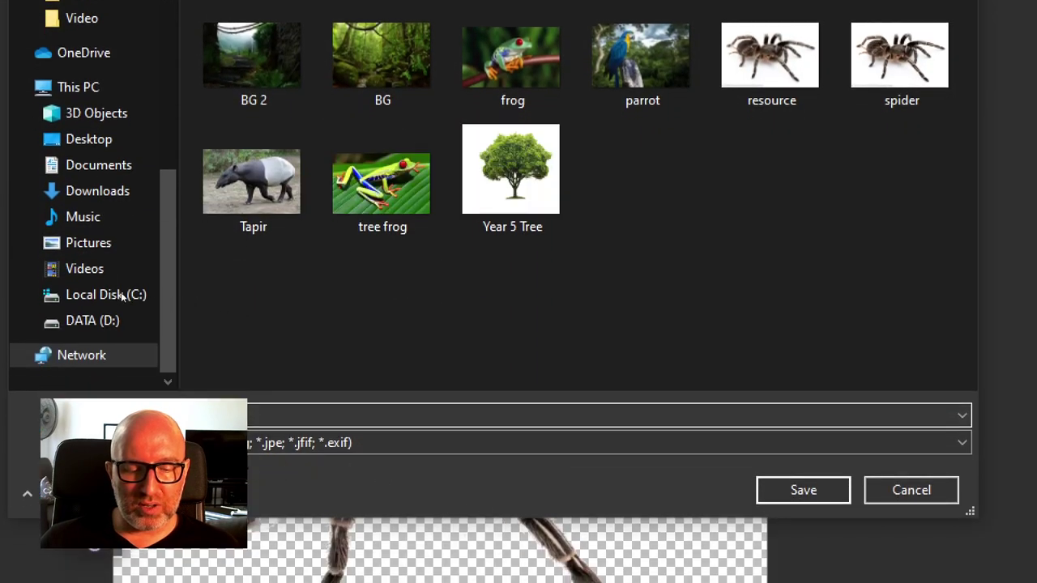
{"action": "left_click", "coordinate": [250, 574]}
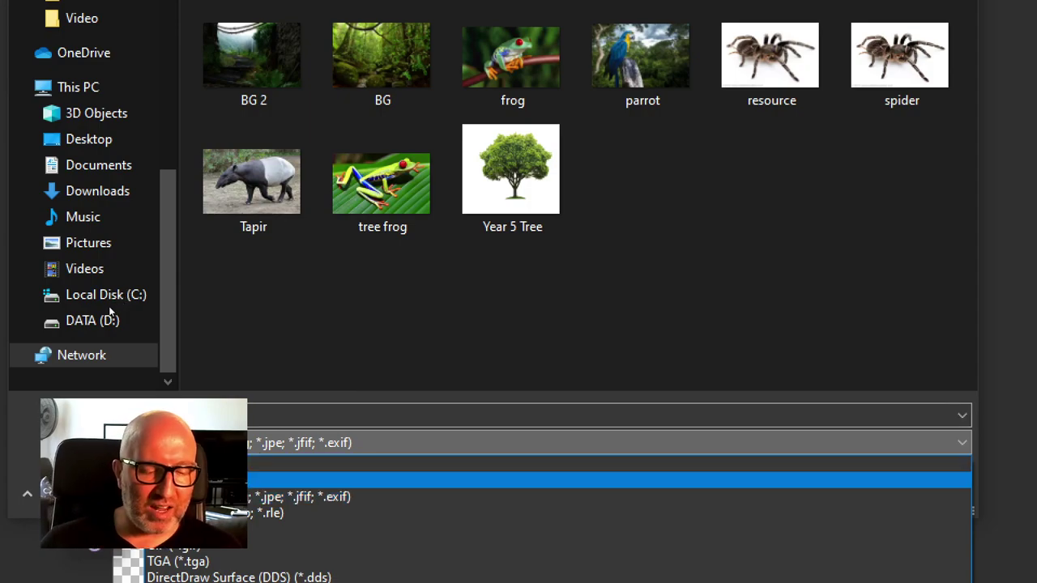
{"action": "key", "text": "Up"}
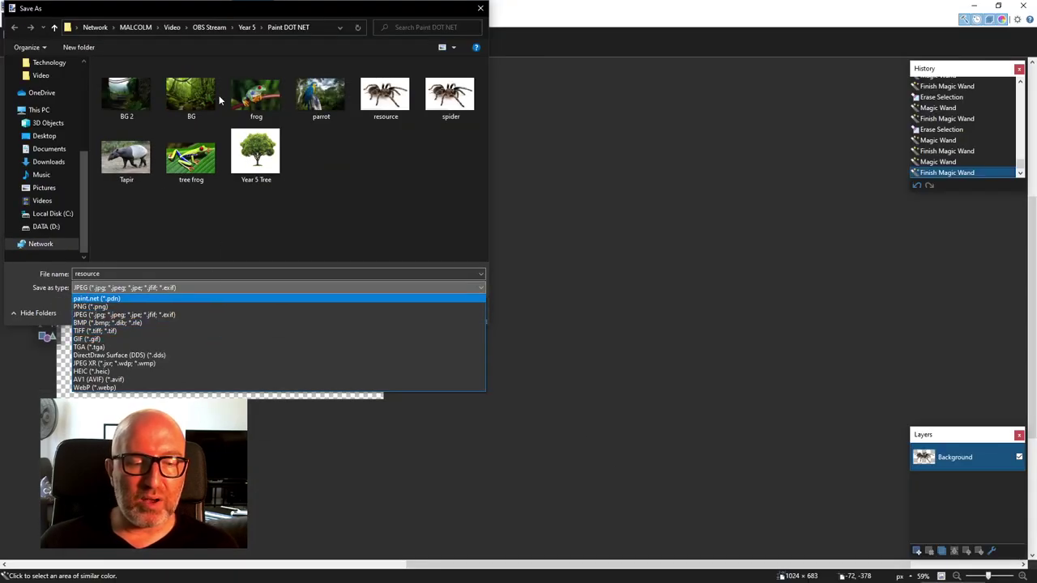
{"action": "left_click", "coordinate": [212, 21]}
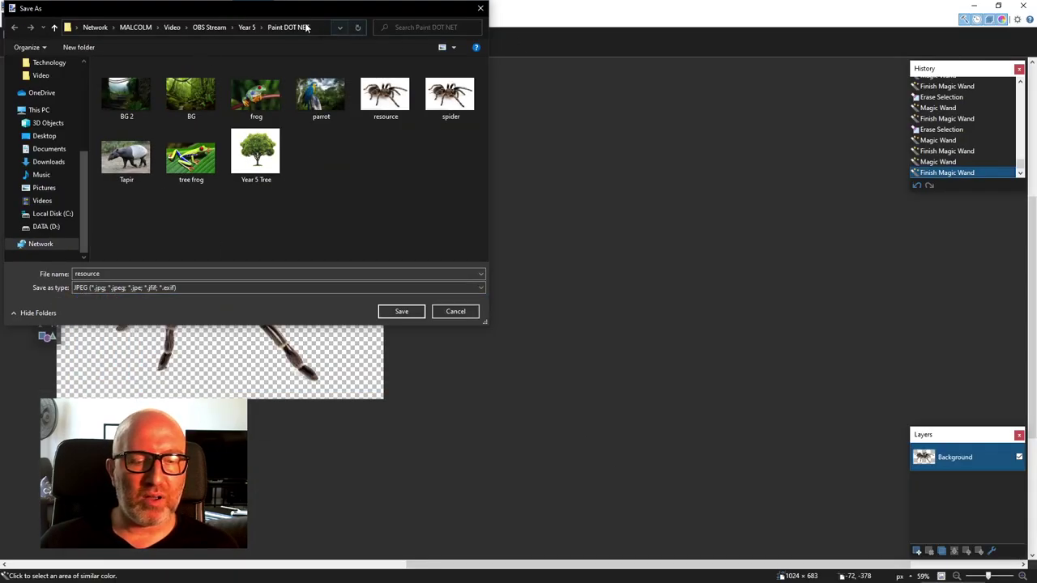
{"action": "mouse_move", "coordinate": [296, 8]}
{"action": "left_mouse_down"}
{"action": "mouse_move", "coordinate": [581, 112]}
{"action": "mouse_move", "coordinate": [698, 48]}
{"action": "left_mouse_up"}
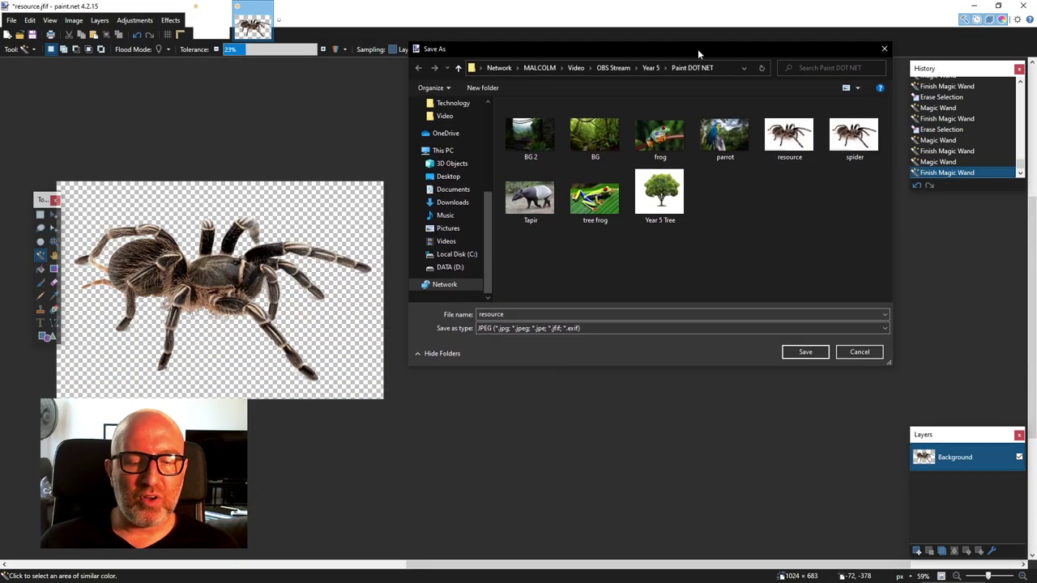
{"action": "left_click", "coordinate": [537, 329]}
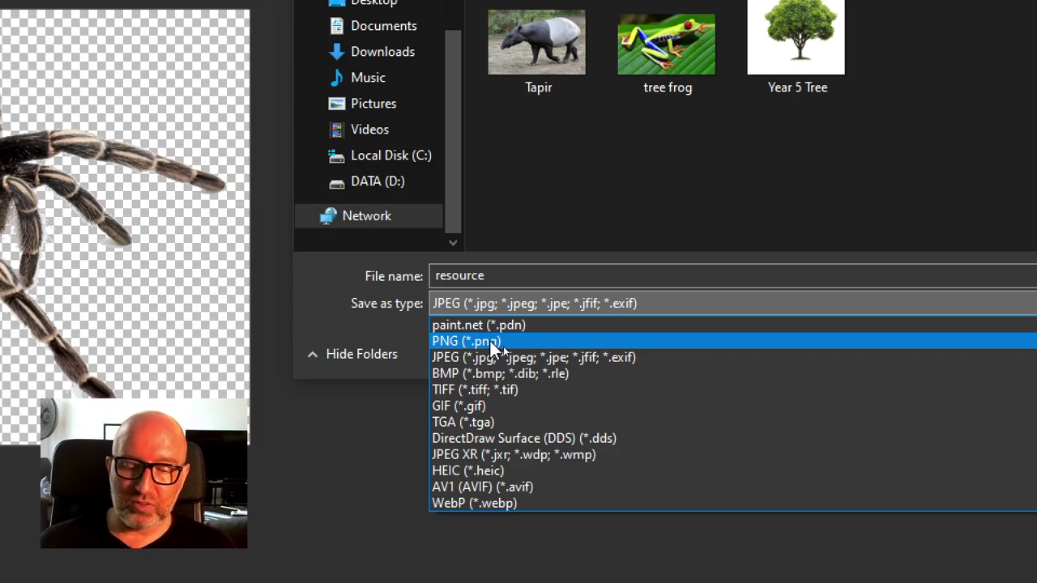
Name the file Spider Tarantula and save it as a JPEG with the default quality and chroma subsampling settings
{"action": "left_click", "coordinate": [463, 275]}
{"action": "double_click", "coordinate": [462, 275]}
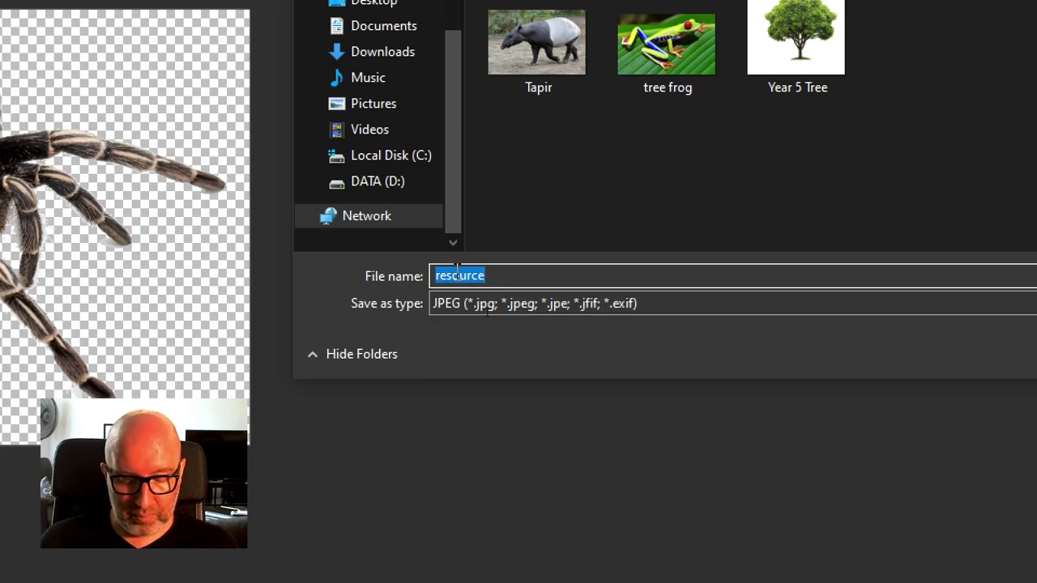
{"action": "type", "text": "Spider"}
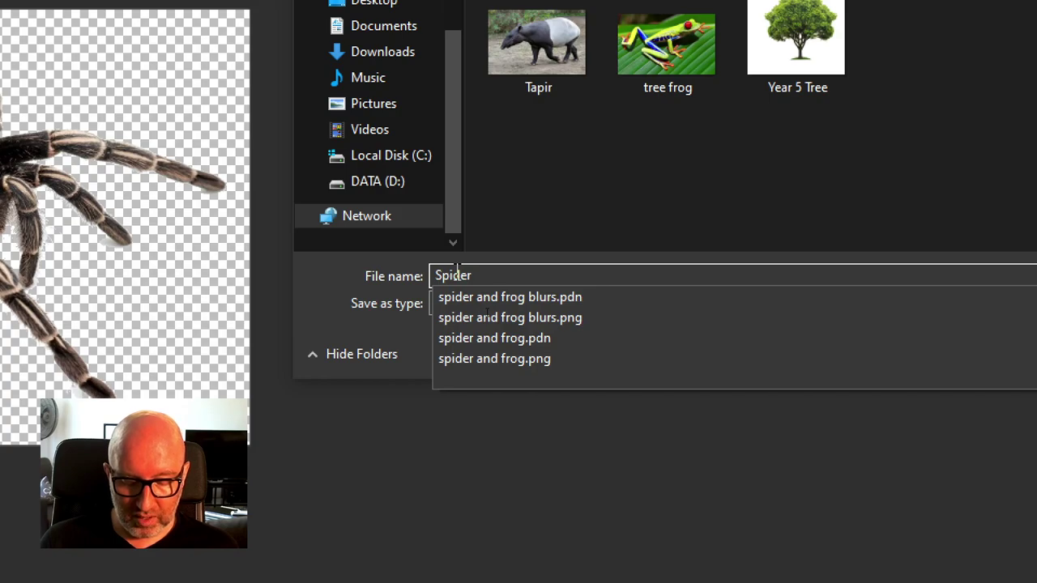
{"action": "type", "text": " Trantu"}
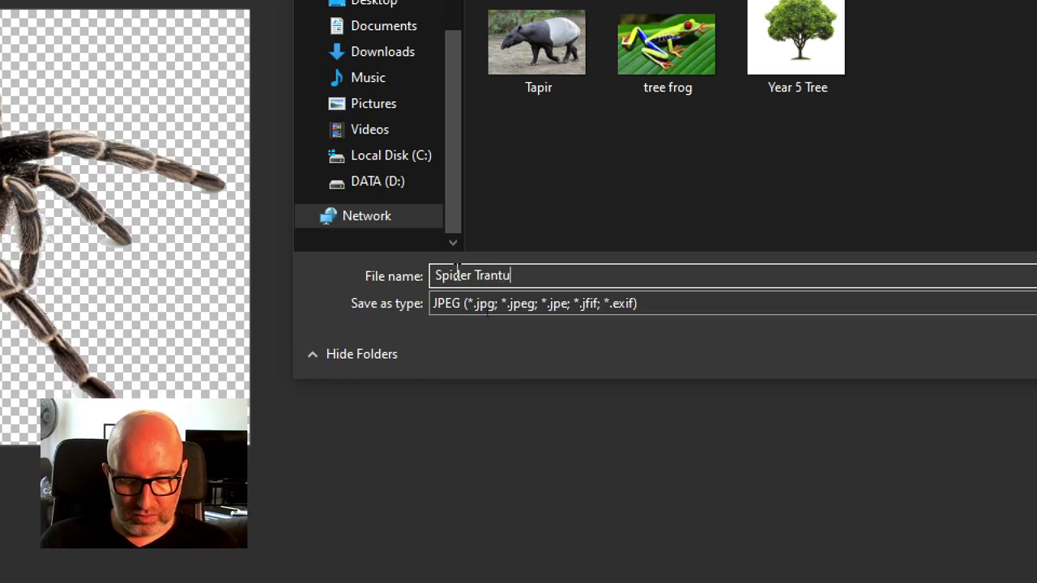
{"action": "type", "text": "l"}
{"action": "key", "text": "BackSpace"}
{"action": "key", "text": "BackSpace"}
{"action": "key", "text": "BackSpace"}
{"action": "key", "text": "BackSpace"}
{"action": "key", "text": "BackSpace"}
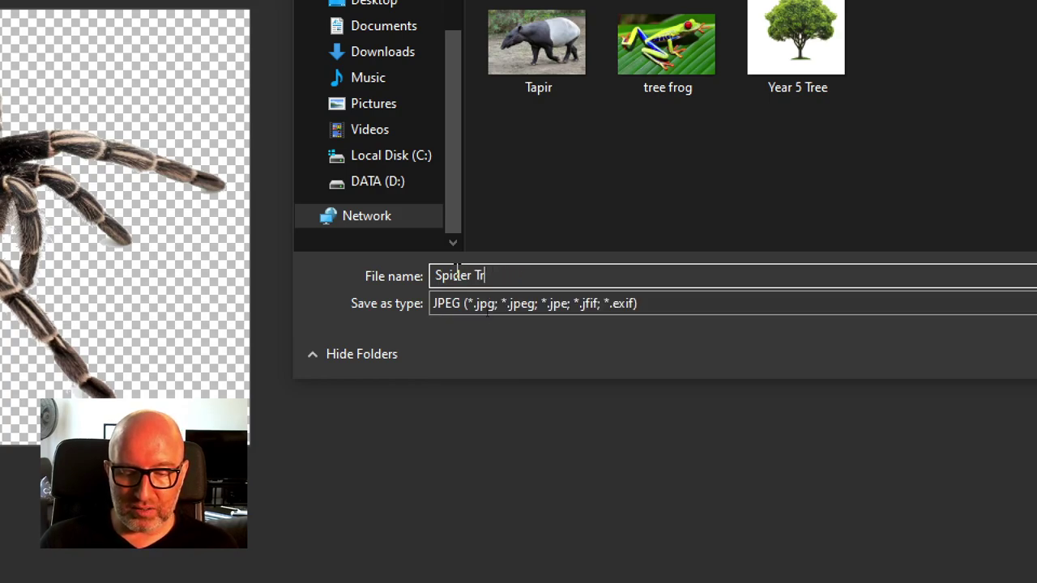
{"action": "type", "text": "ra"}
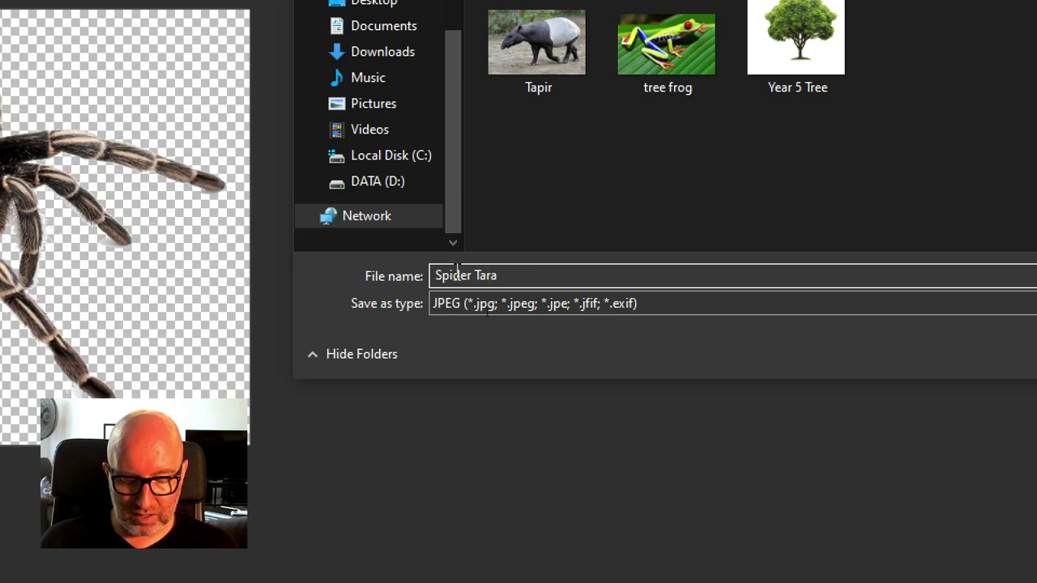
{"action": "type", "text": "ntula"}
{"action": "key", "text": "Return"}
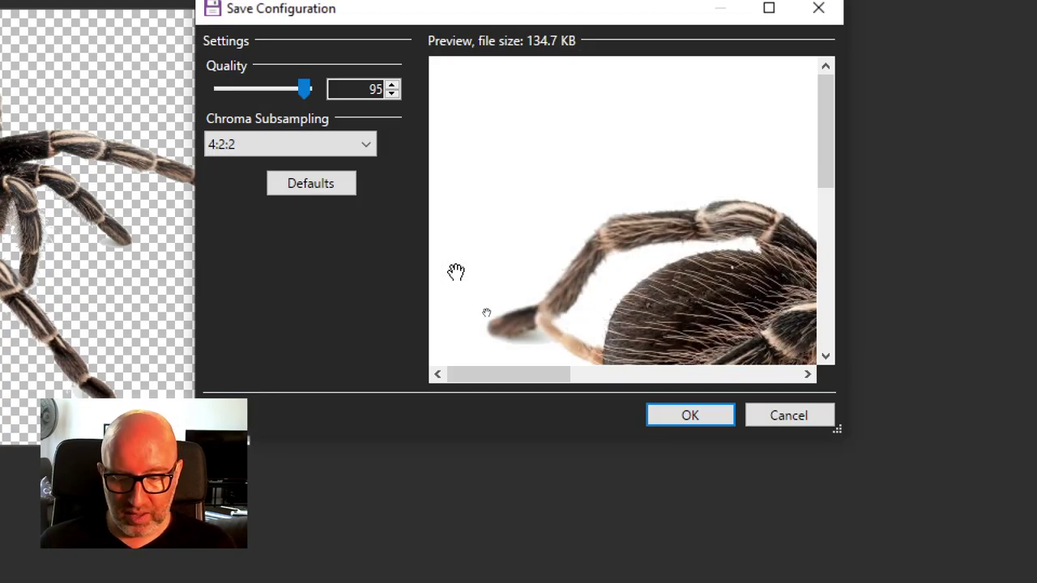
{"action": "left_click", "coordinate": [716, 411]}
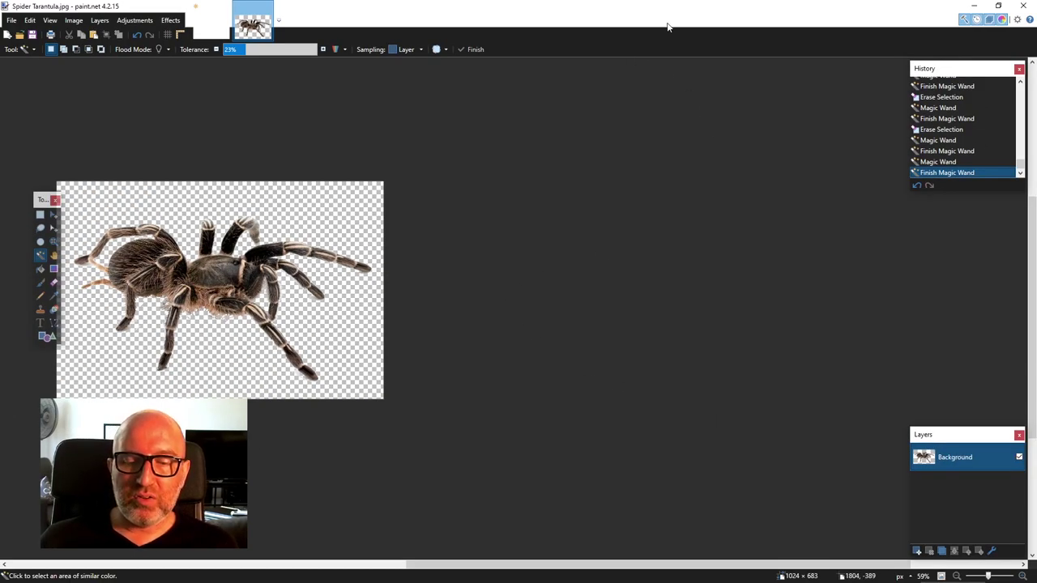
Return to the OneNote collage, shrink the frog and place it on the palm leaves at the base of the large tree trunk
{"action": "left_click", "coordinate": [974, 5]}
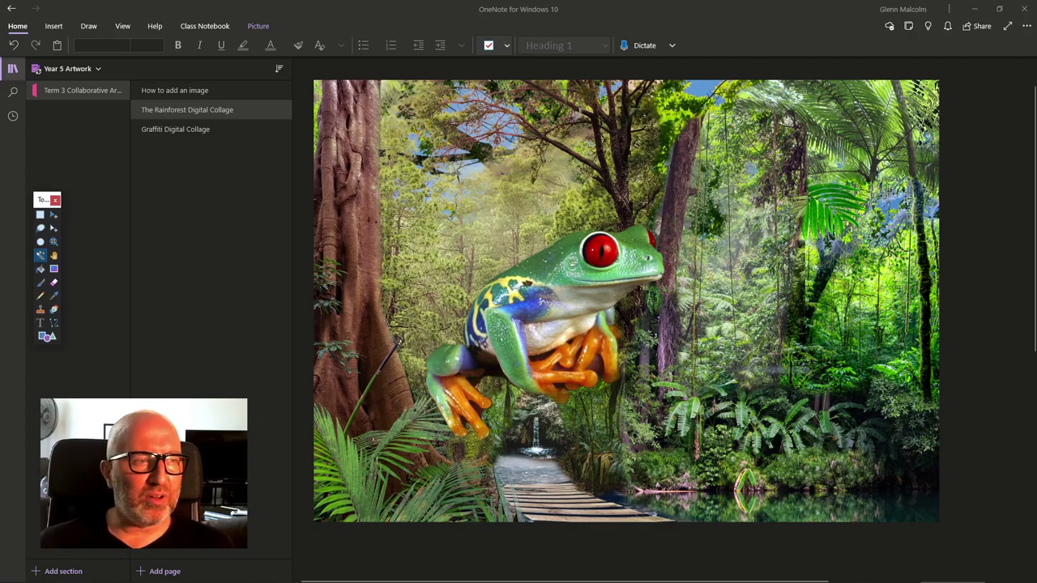
{"action": "left_click_drag", "start_coordinate": [563, 317], "coordinate": [536, 350]}
{"action": "left_click_drag", "start_coordinate": [650, 240], "coordinate": [508, 443]}
{"action": "left_click_drag", "start_coordinate": [480, 475], "coordinate": [387, 427]}
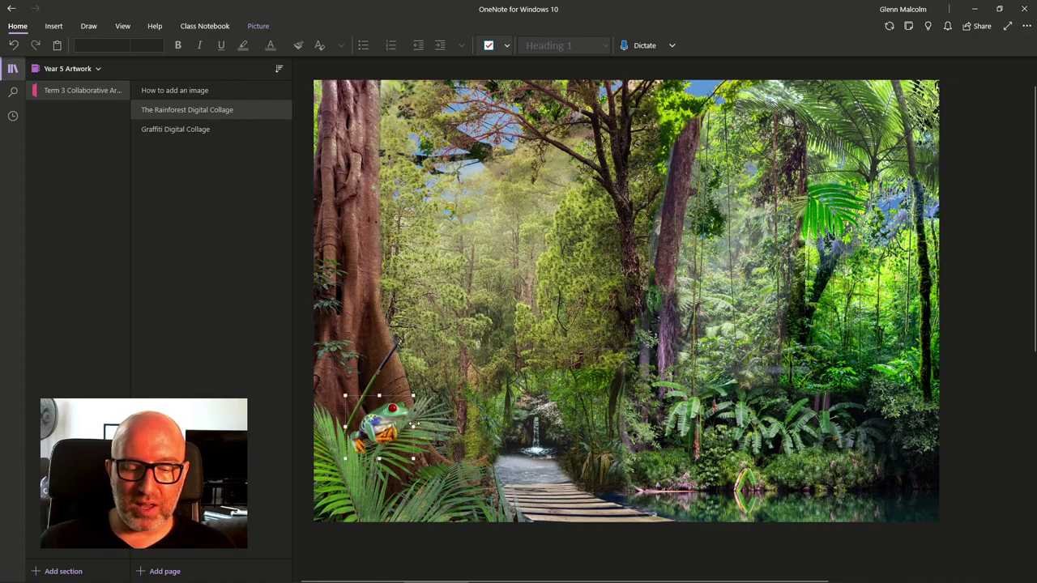
Deselect the frog and show the available sources for inserting pictures in the OneNote desktop app
{"action": "key", "text": "Escape"}
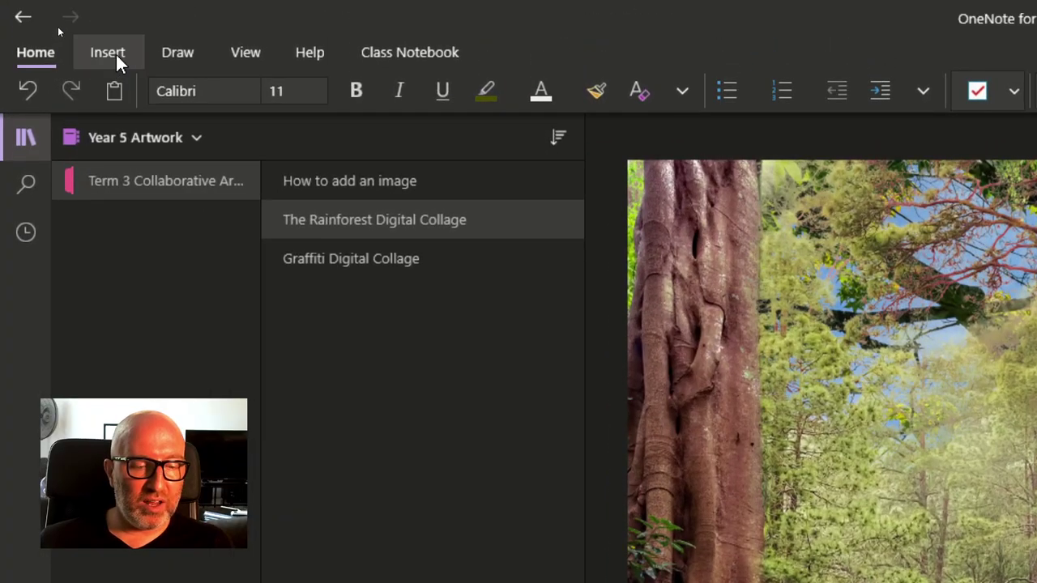
{"action": "left_click", "coordinate": [108, 52]}
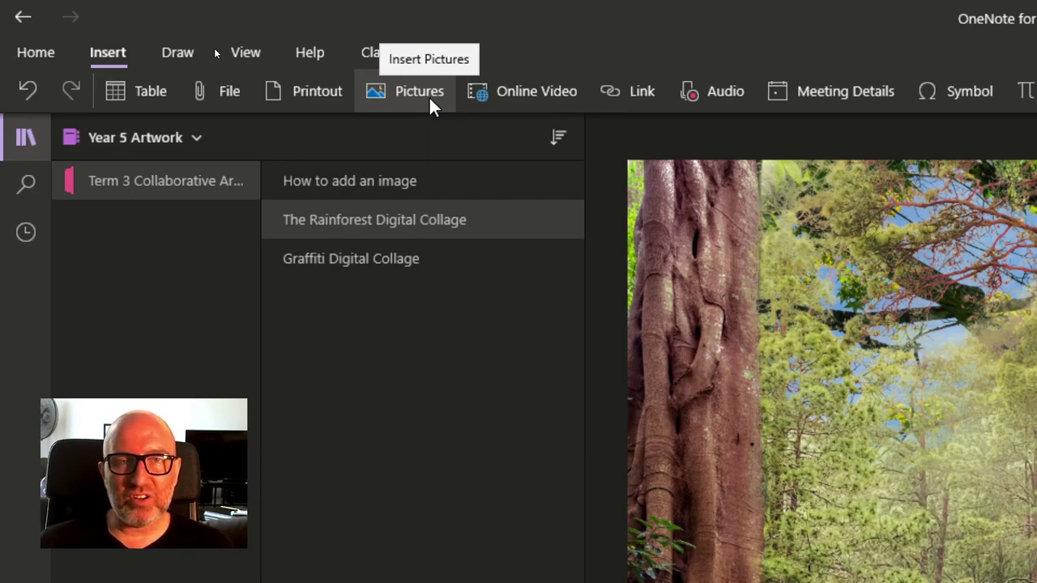
{"action": "left_click", "coordinate": [432, 101]}
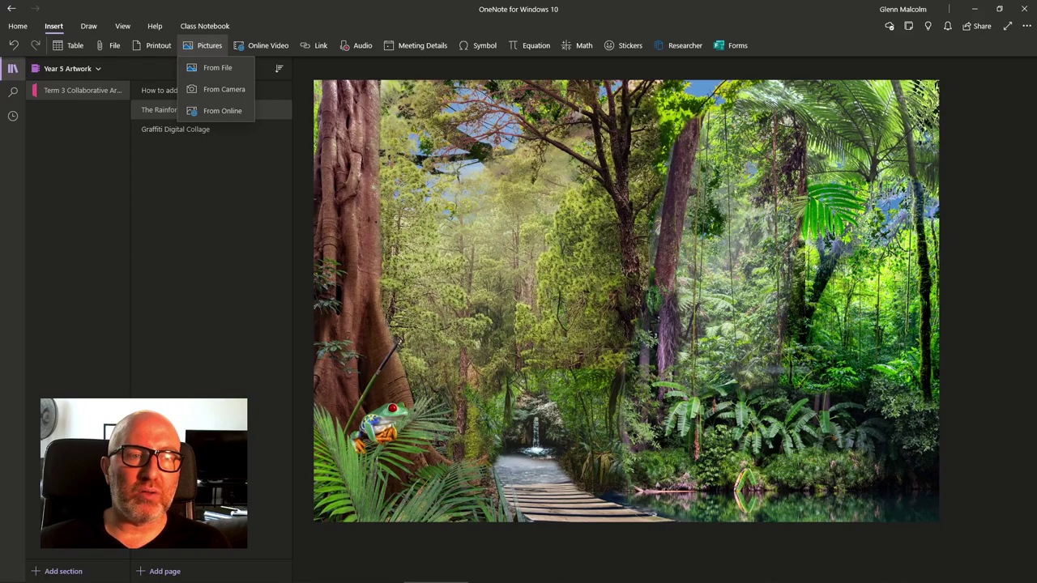
{"action": "key", "text": "Return"}
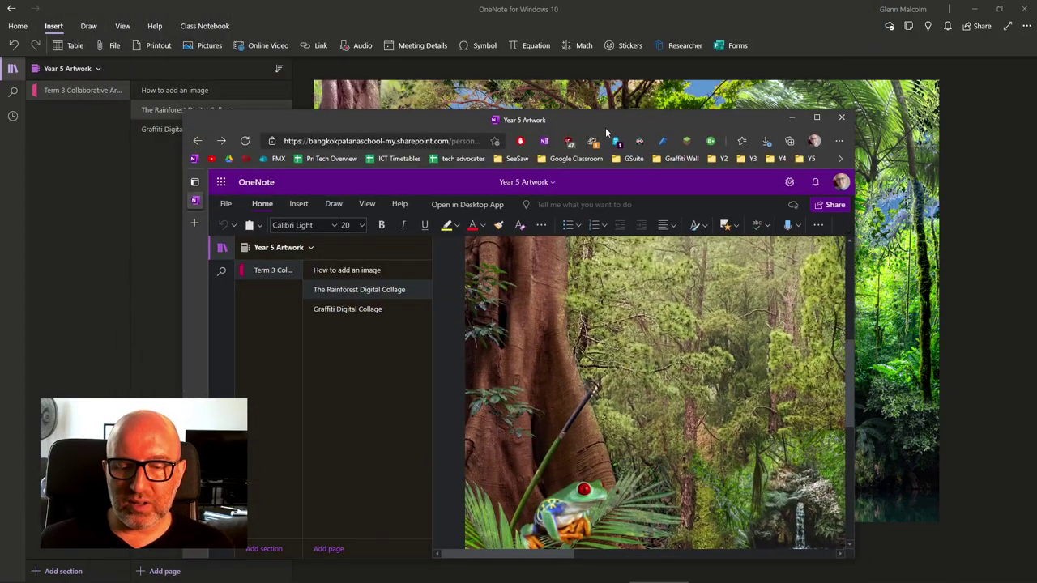
Switch to the maximized OneNote web version of the Rainforest collage and show its options for inserting a picture
{"action": "double_click", "coordinate": [606, 123]}
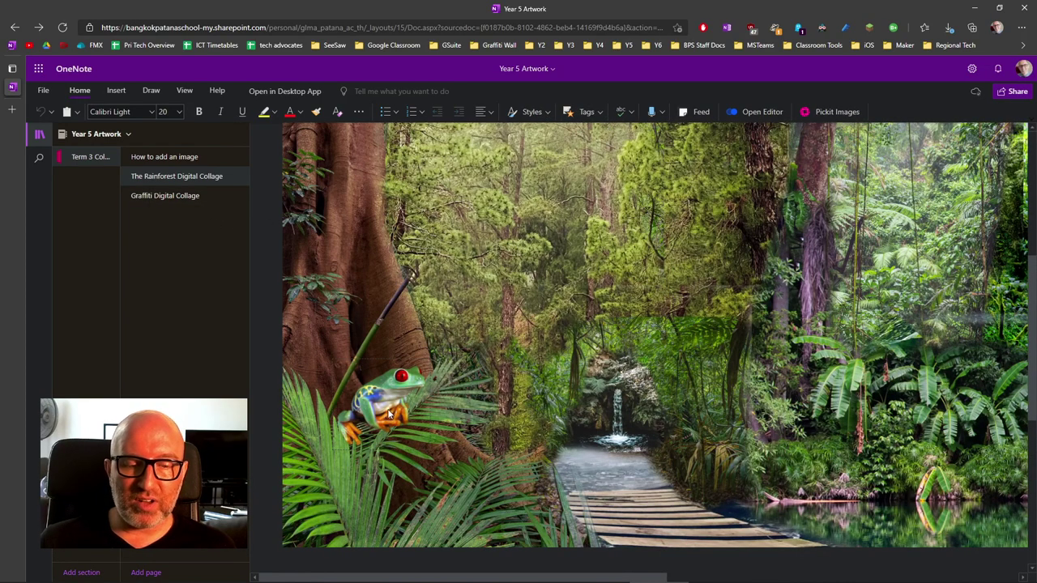
{"action": "left_click", "coordinate": [117, 91]}
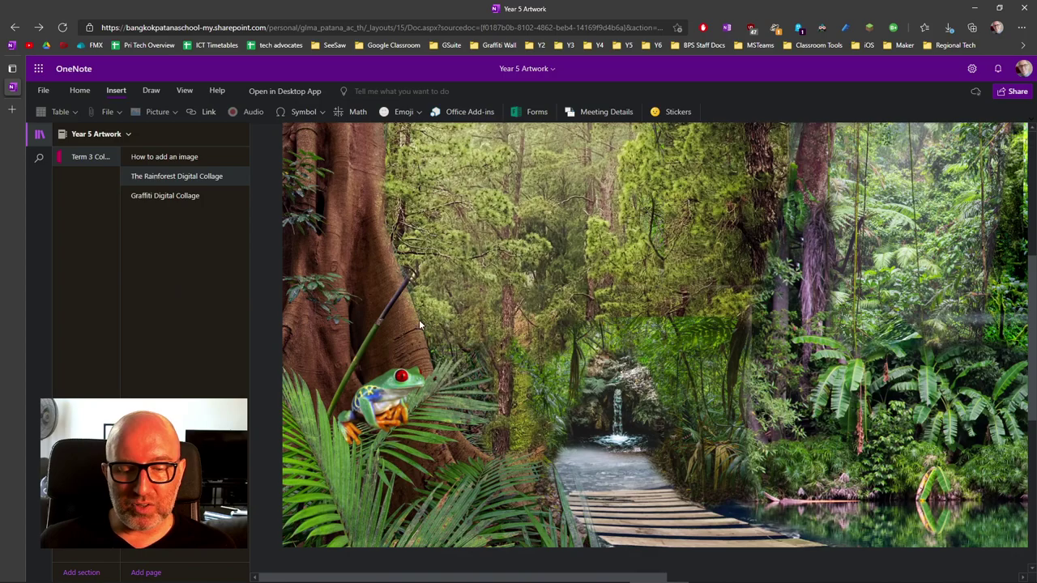
{"action": "scroll", "coordinate": [418, 325], "scroll_direction": "down", "scroll_amount": 1}
{"action": "left_click", "coordinate": [171, 111]}
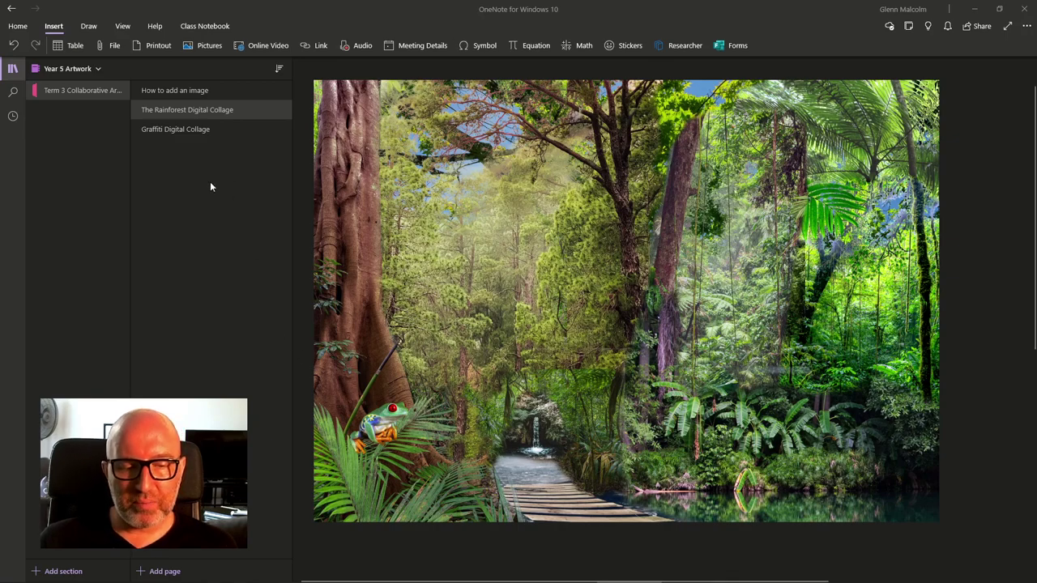
Back in OneNote for Windows 10, start inserting a picture from file and browse to the Year 5 Paint DOT NET folder
{"action": "left_click", "coordinate": [204, 45]}
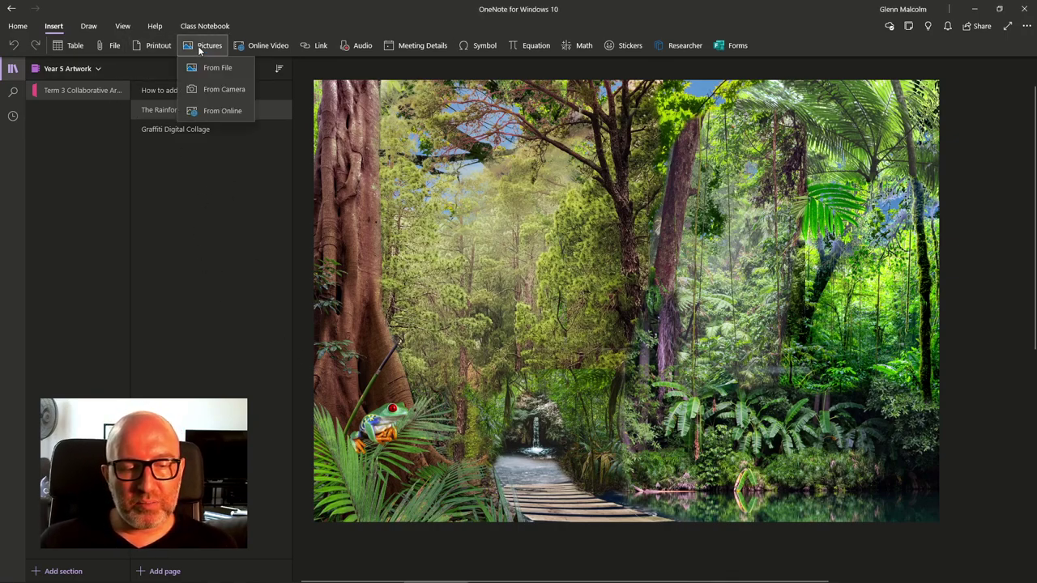
{"action": "left_click", "coordinate": [217, 70]}
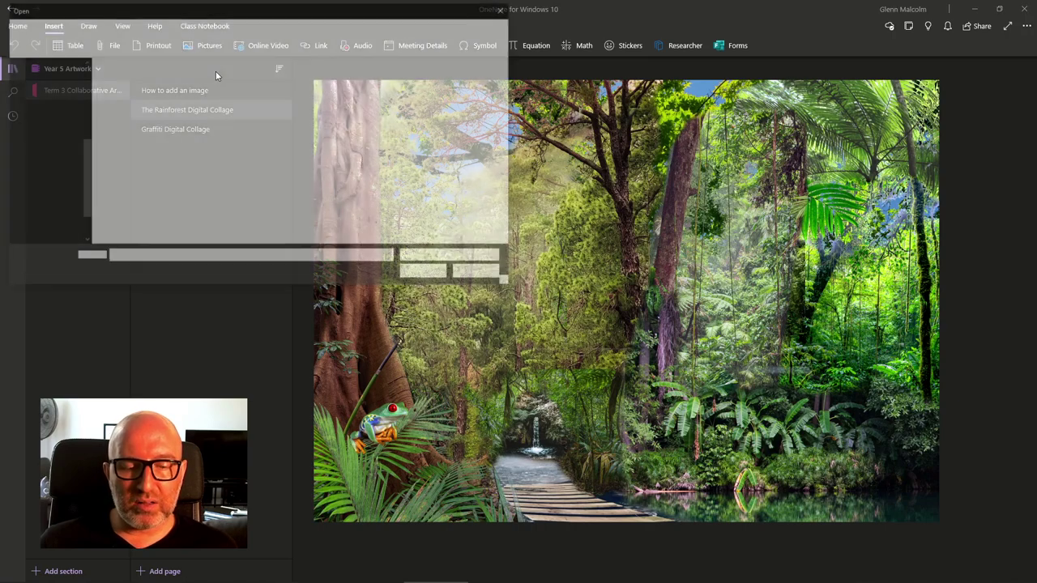
{"action": "scroll", "coordinate": [48, 146], "scroll_direction": "up", "scroll_amount": 2}
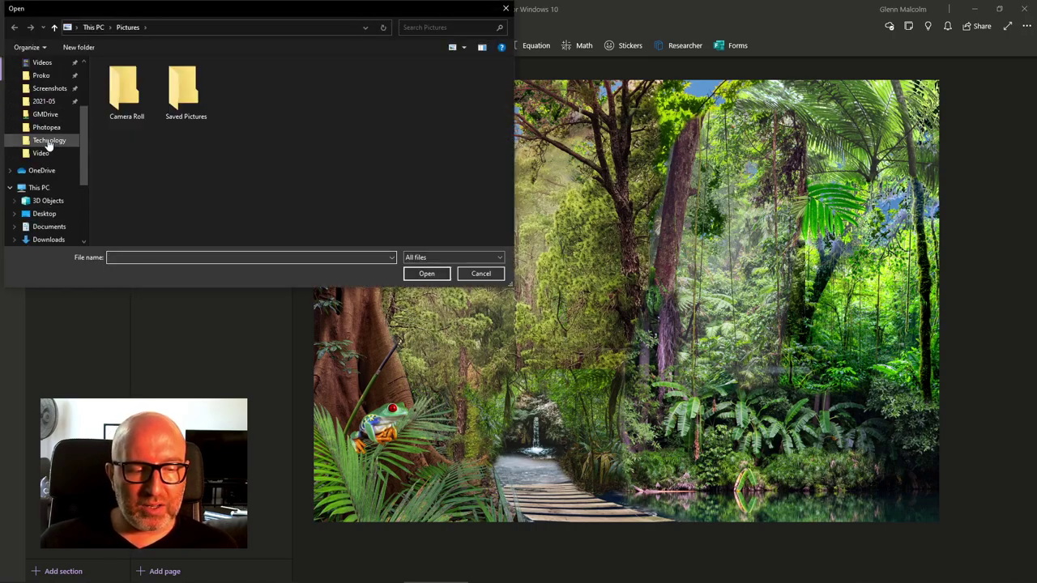
{"action": "left_click", "coordinate": [47, 127]}
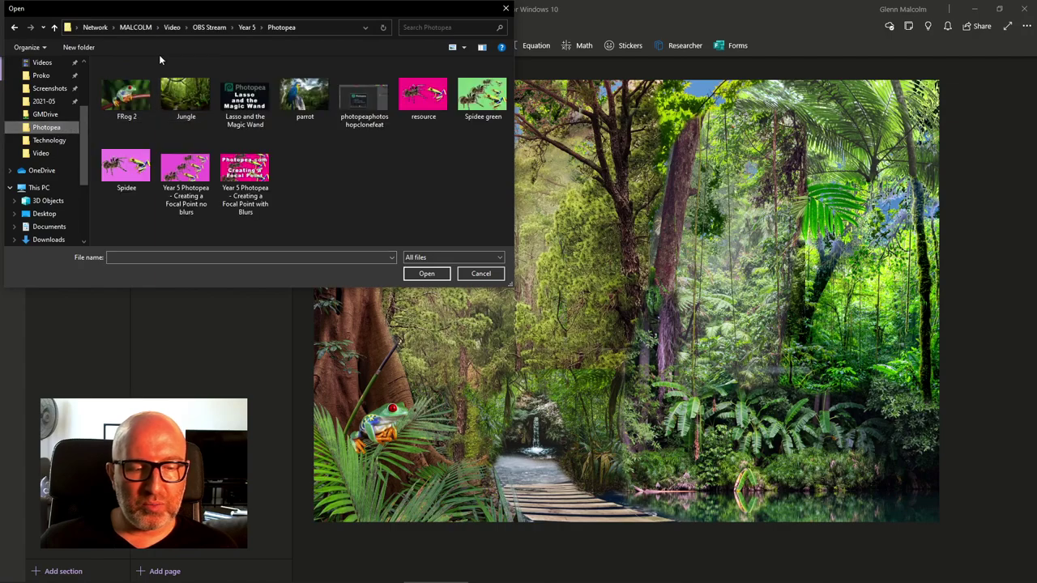
{"action": "left_click", "coordinate": [245, 27]}
{"action": "left_click", "coordinate": [139, 102]}
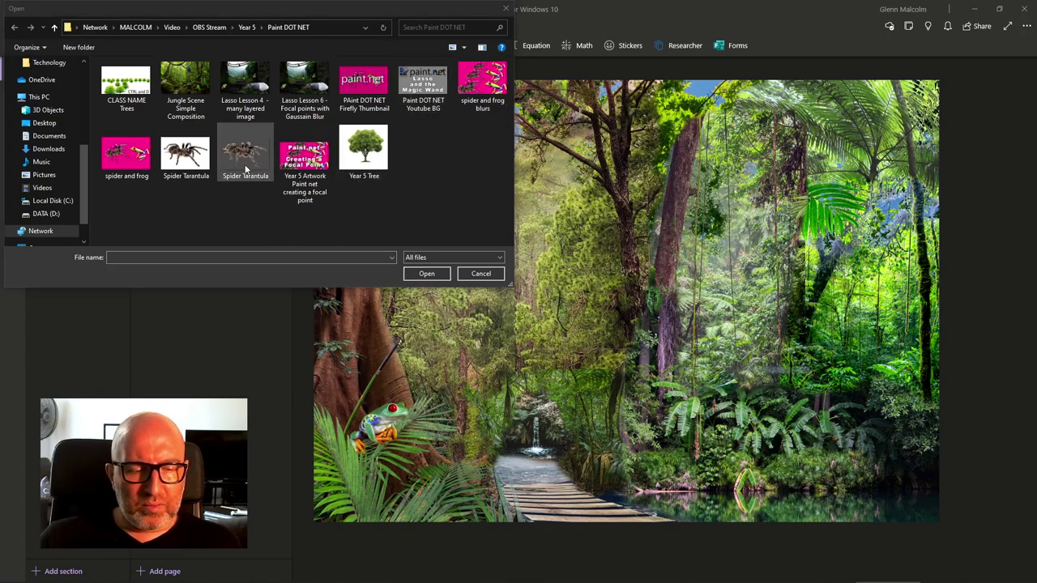
Move the Open dialog over the collage and insert the PNG version of the Spider Tarantula image
{"action": "left_click_drag", "start_coordinate": [397, 8], "coordinate": [532, 113]}
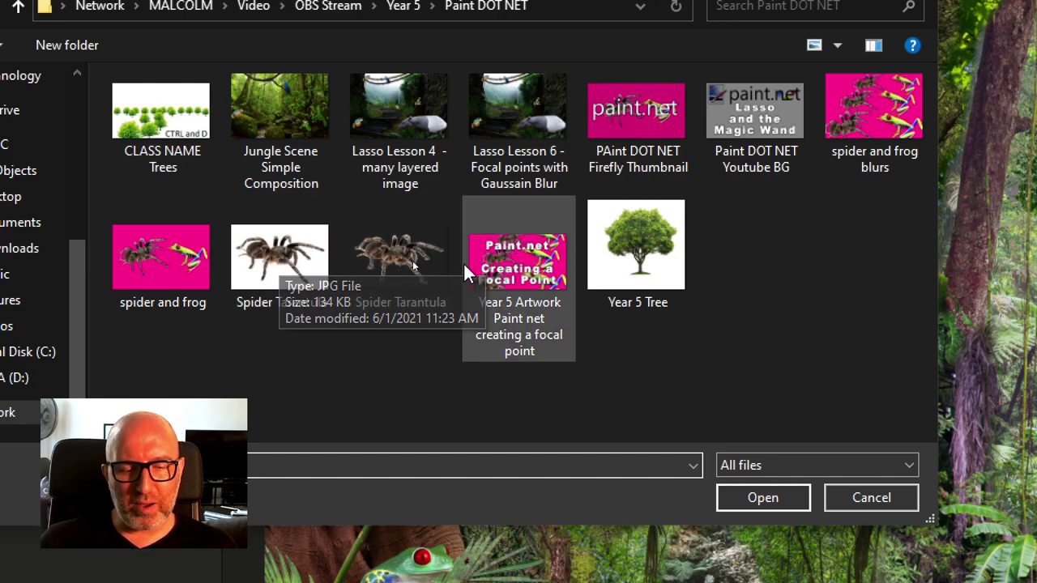
{"action": "mouse_move", "coordinate": [401, 254]}
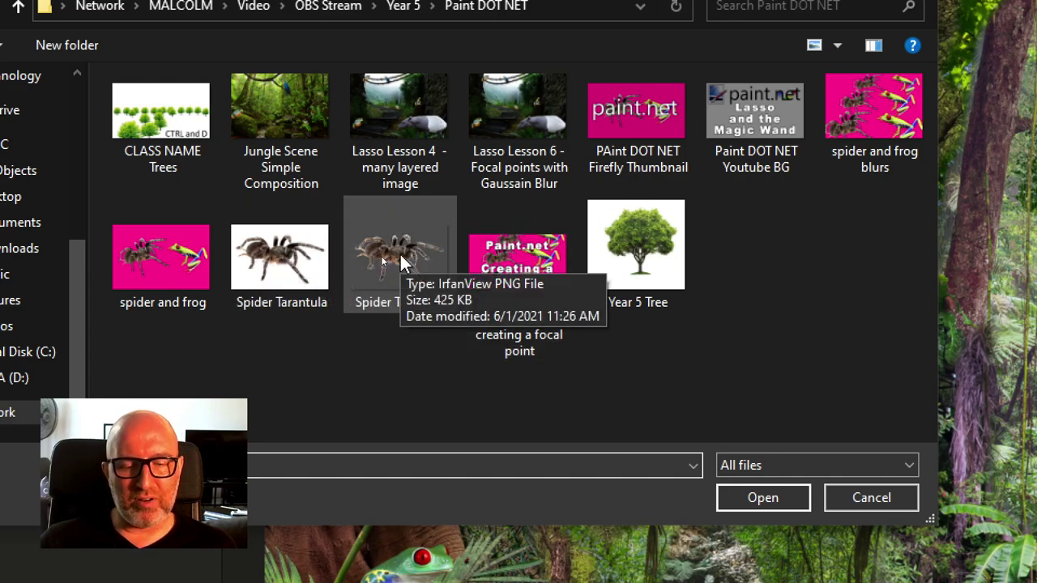
{"action": "double_click", "coordinate": [400, 254]}
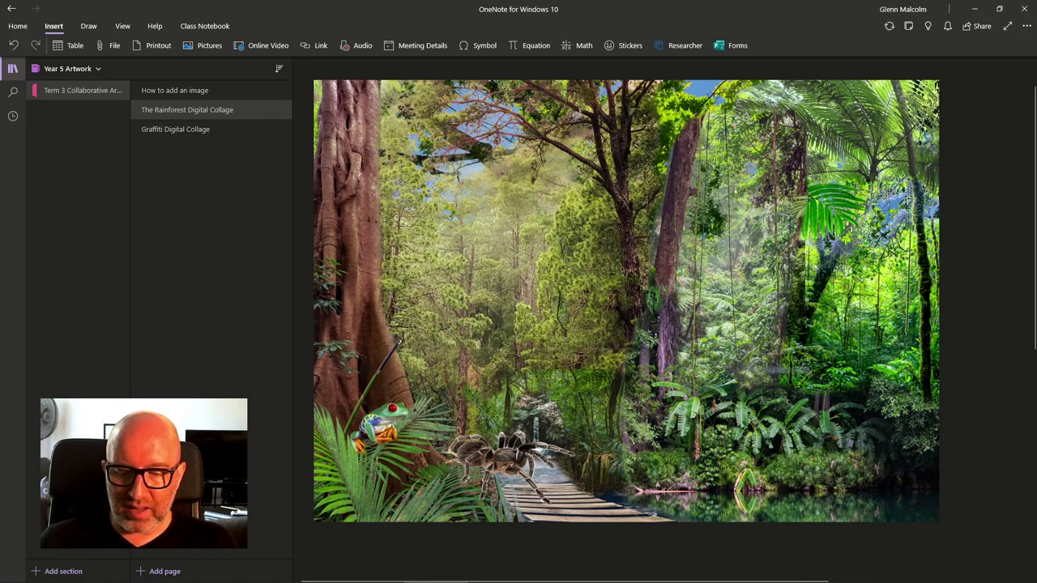
Shrink the spider, place it among the palm leaves between the frog and the wooden boardwalk, and deselect it
{"action": "left_click", "coordinate": [504, 460]}
{"action": "left_click_drag", "start_coordinate": [504, 460], "coordinate": [453, 486]}
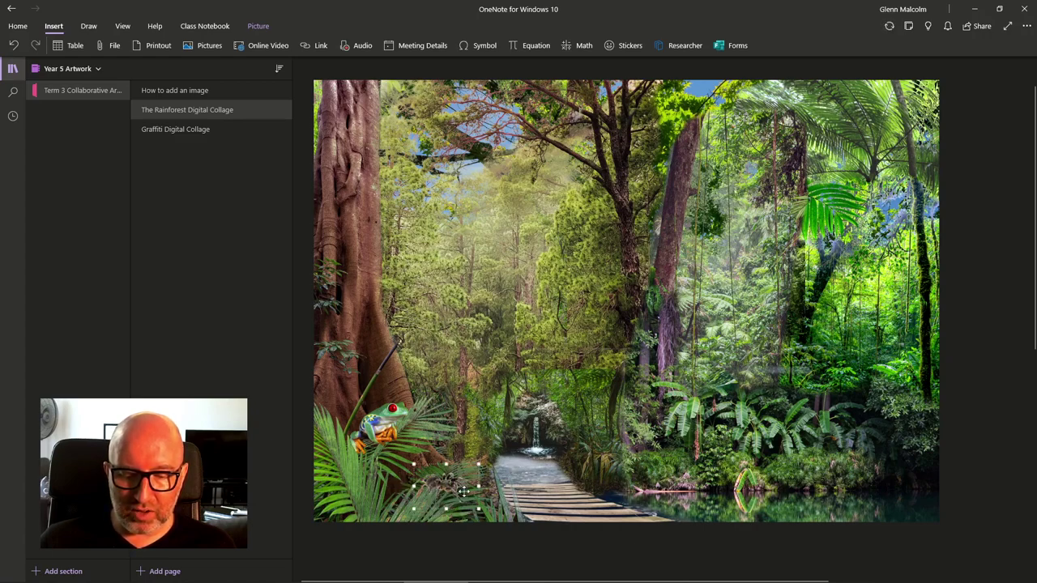
{"action": "left_click", "coordinate": [516, 484]}
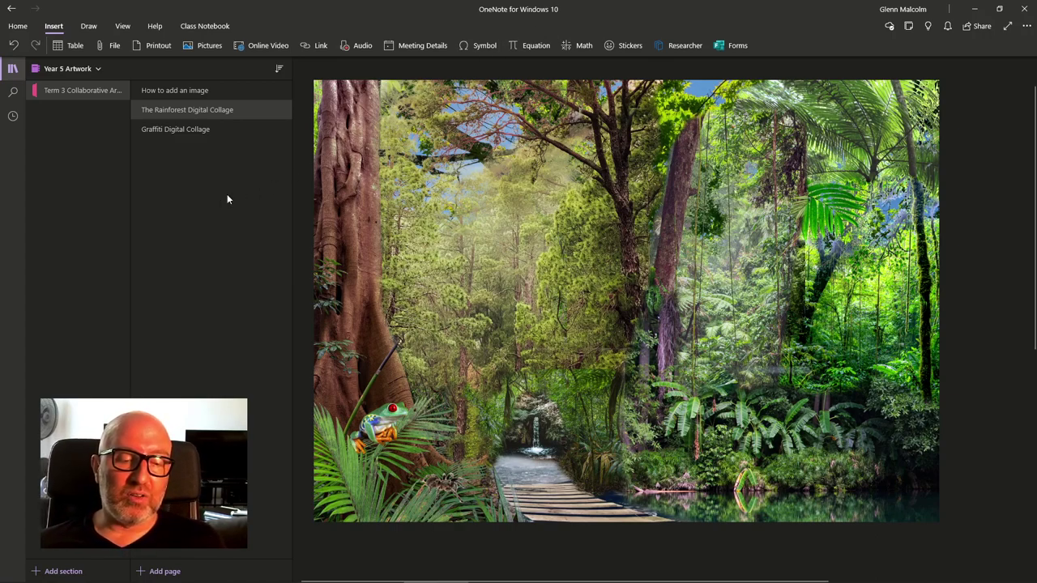
Examine the whole train station background on the Graffiti Digital Collage page and return to The Rainforest Digital Collage page
{"action": "left_click", "coordinate": [167, 130]}
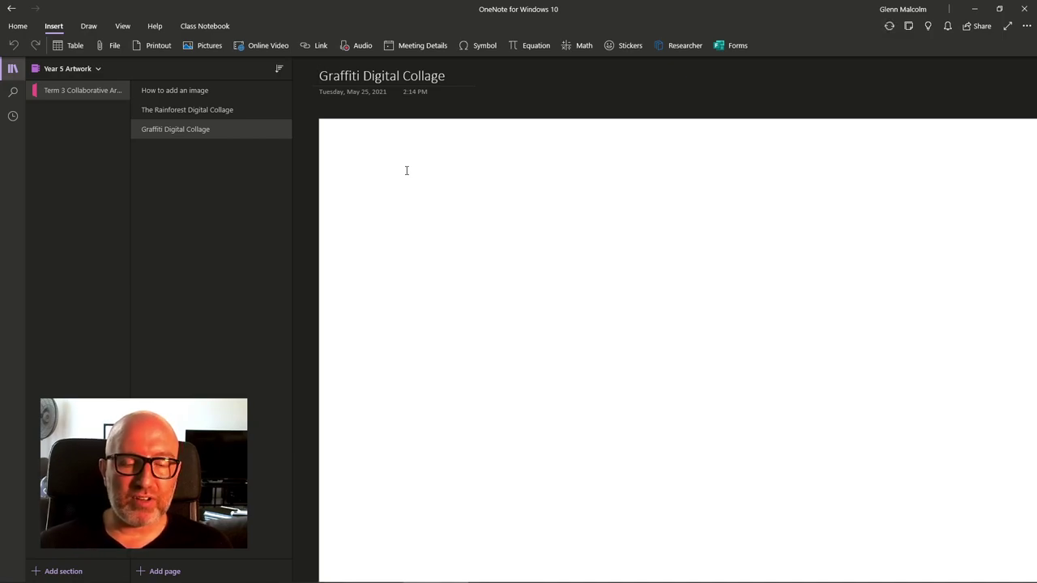
{"action": "scroll", "coordinate": [422, 194], "scroll_direction": "down", "scroll_amount": 5}
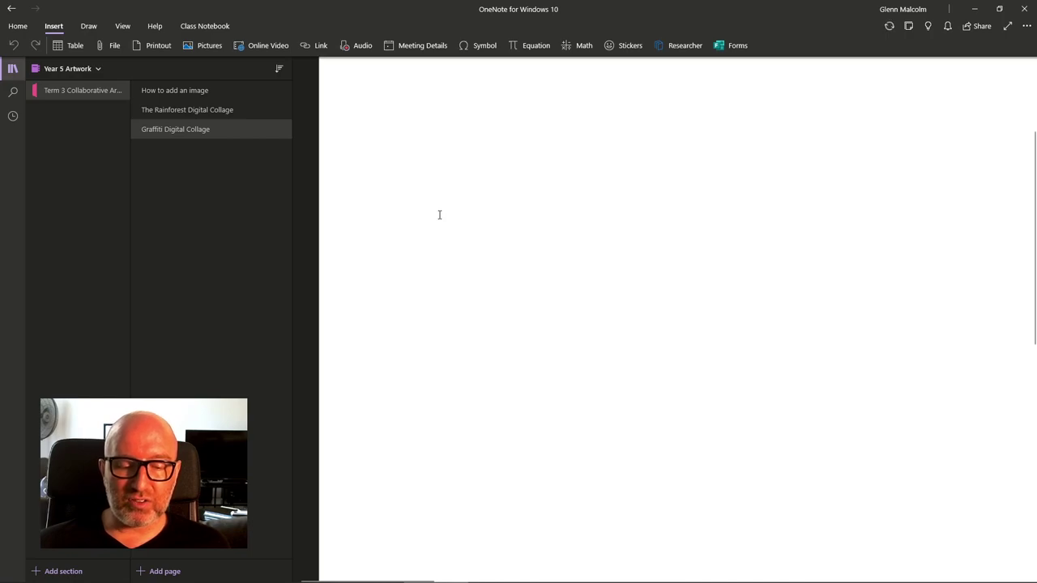
{"action": "scroll", "coordinate": [447, 246], "scroll_direction": "up", "scroll_amount": 5}
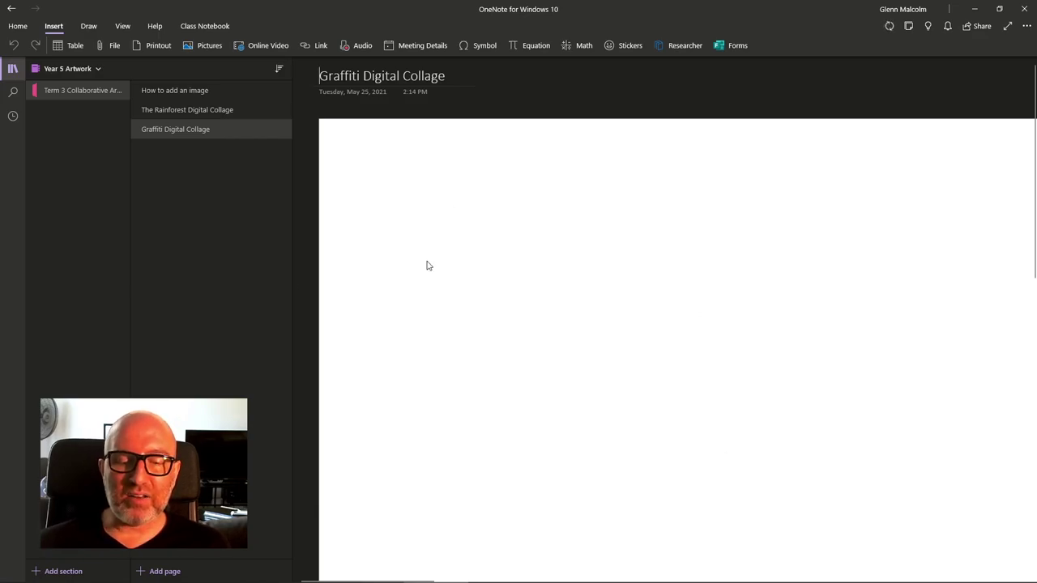
{"action": "key", "text": "ctrl+v"}
{"action": "scroll", "coordinate": [613, 382], "scroll_direction": "down", "scroll_amount": 3}
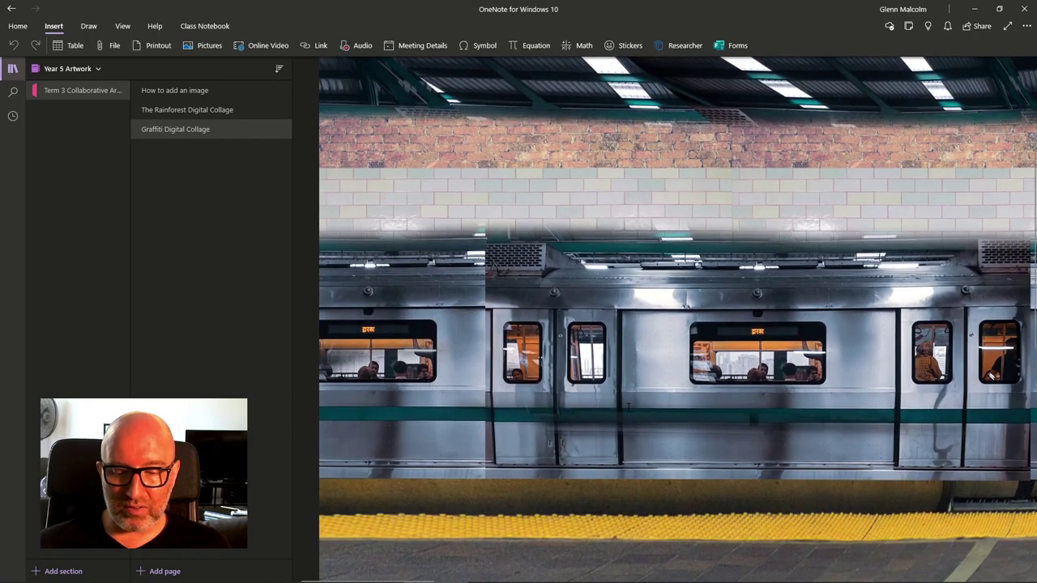
{"action": "scroll", "coordinate": [628, 407], "scroll_direction": "down", "scroll_amount": 5}
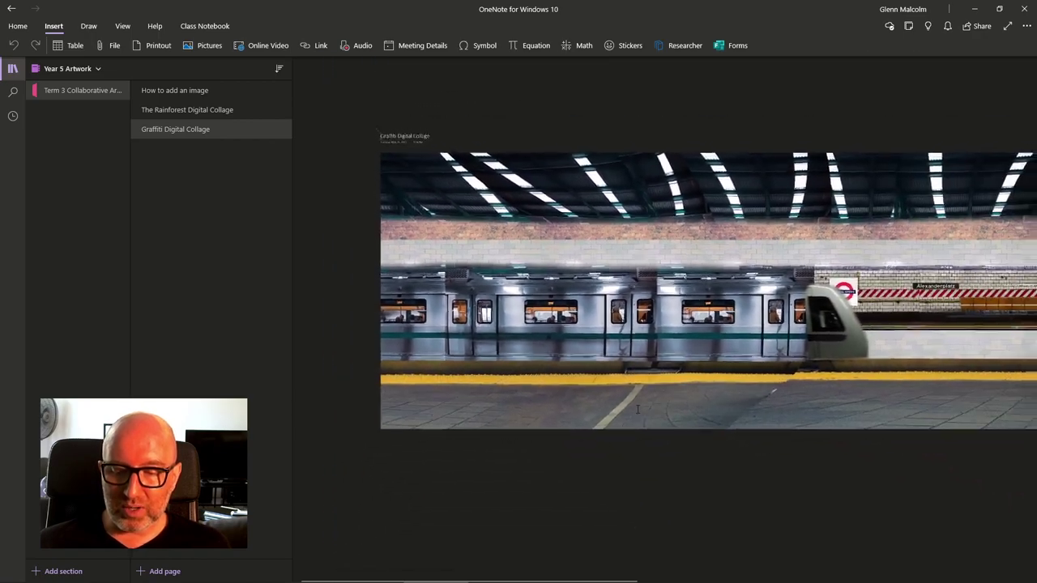
{"action": "scroll", "coordinate": [637, 410], "scroll_direction": "down", "scroll_amount": 5}
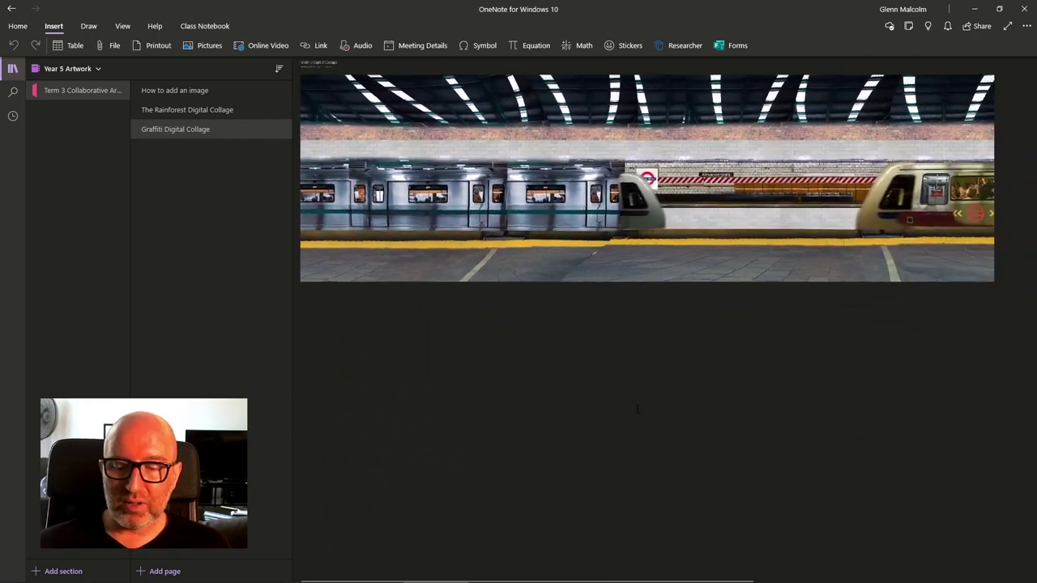
{"action": "scroll", "coordinate": [638, 409], "scroll_direction": "down", "scroll_amount": 5}
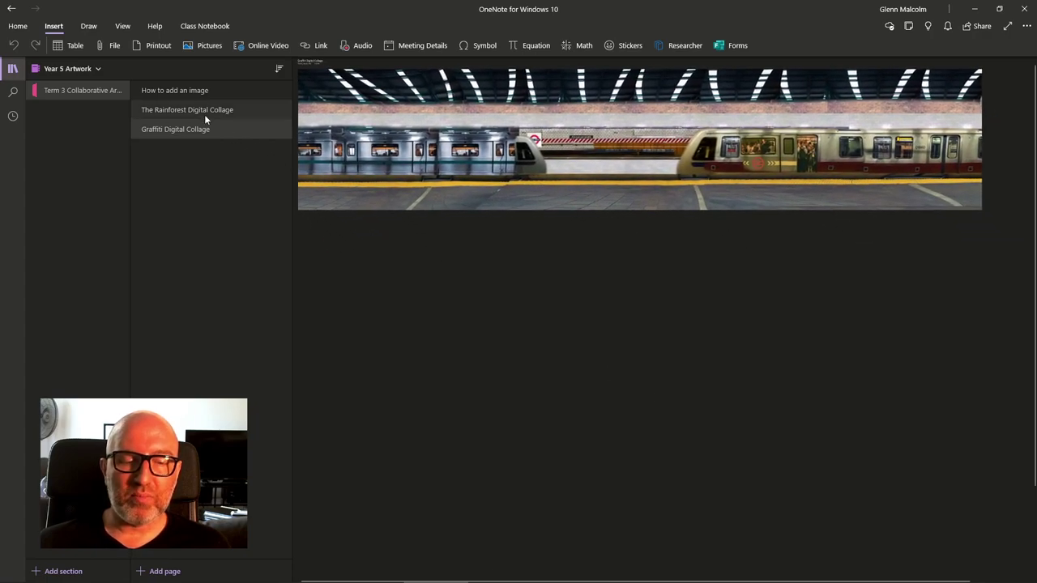
{"action": "left_click", "coordinate": [173, 109]}
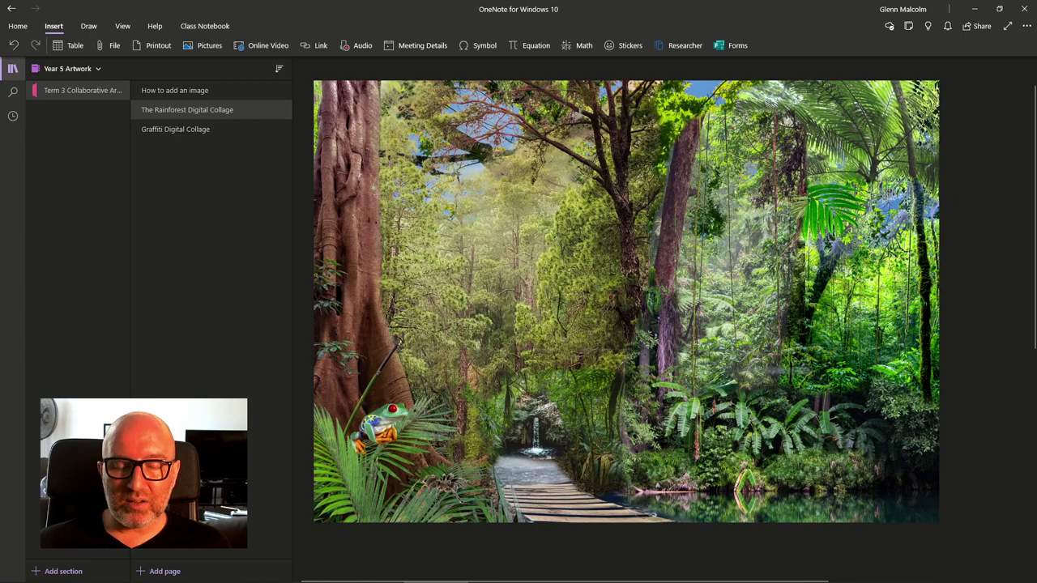